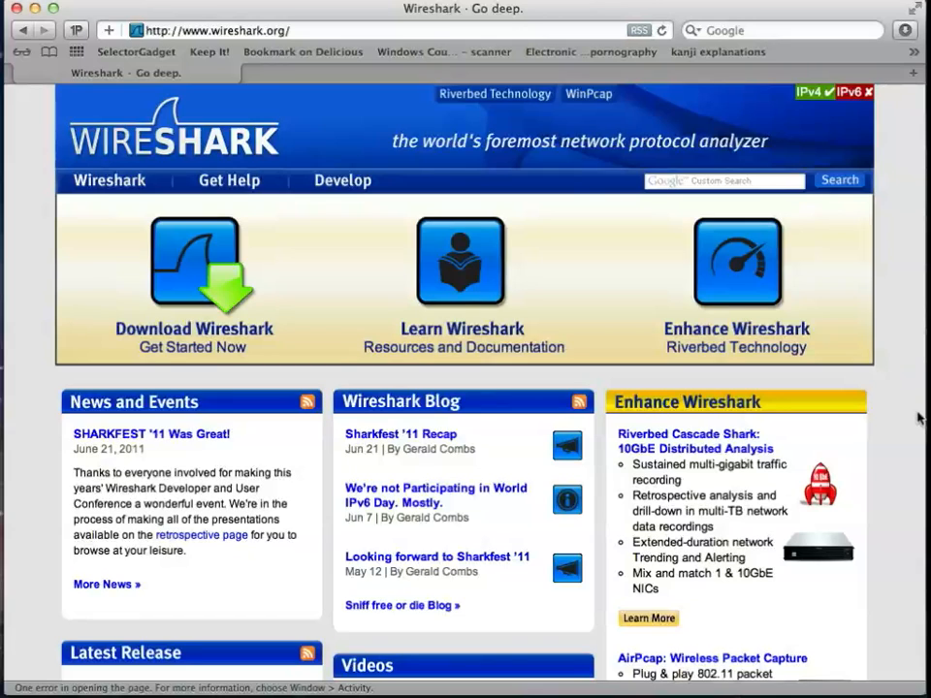
- Go from the Wireshark download website to the Wireshark application and start a live packet capture on interface en0
left_click(172, 280)
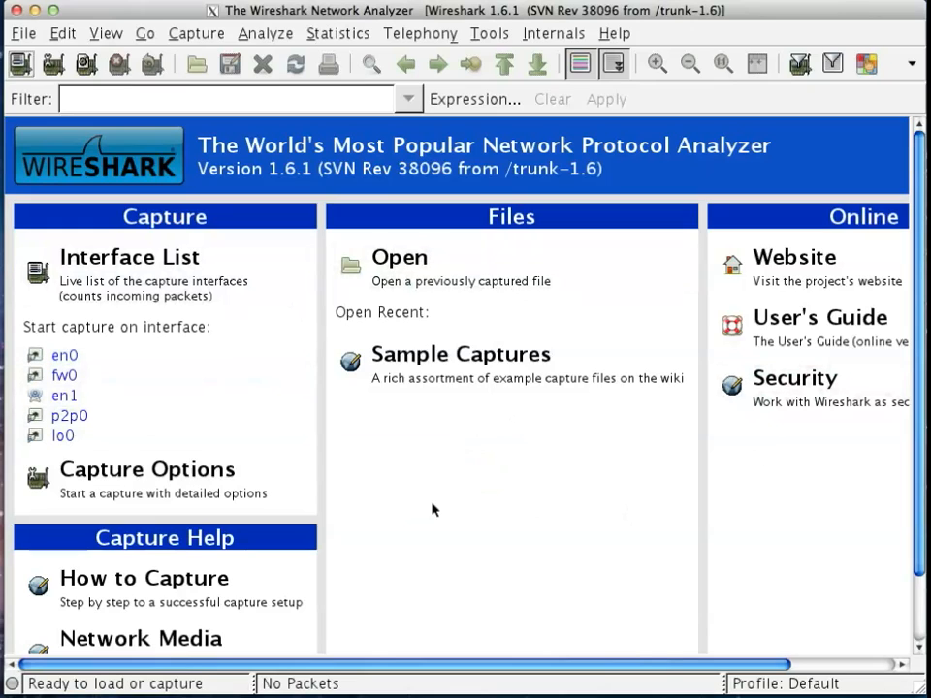
scroll(78, 366, "right", 3)
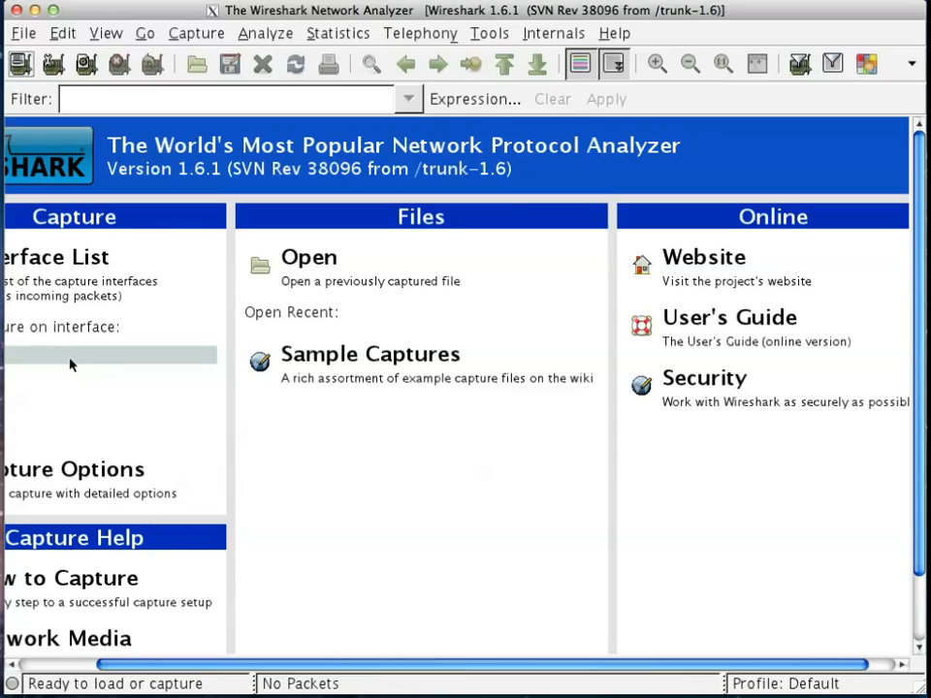
scroll(70, 364, "left", 3)
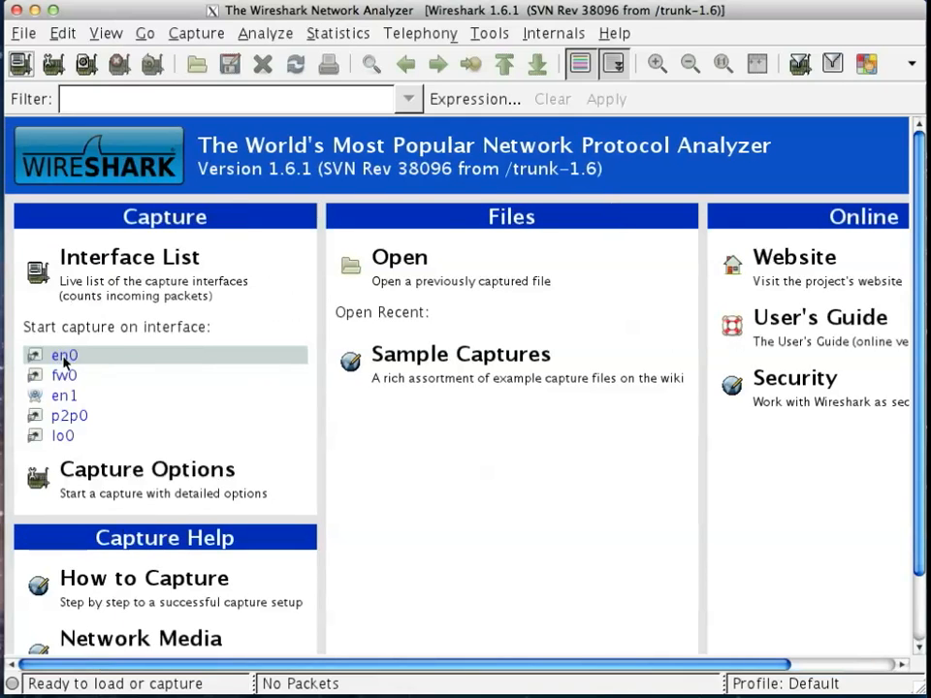
left_click(64, 356)
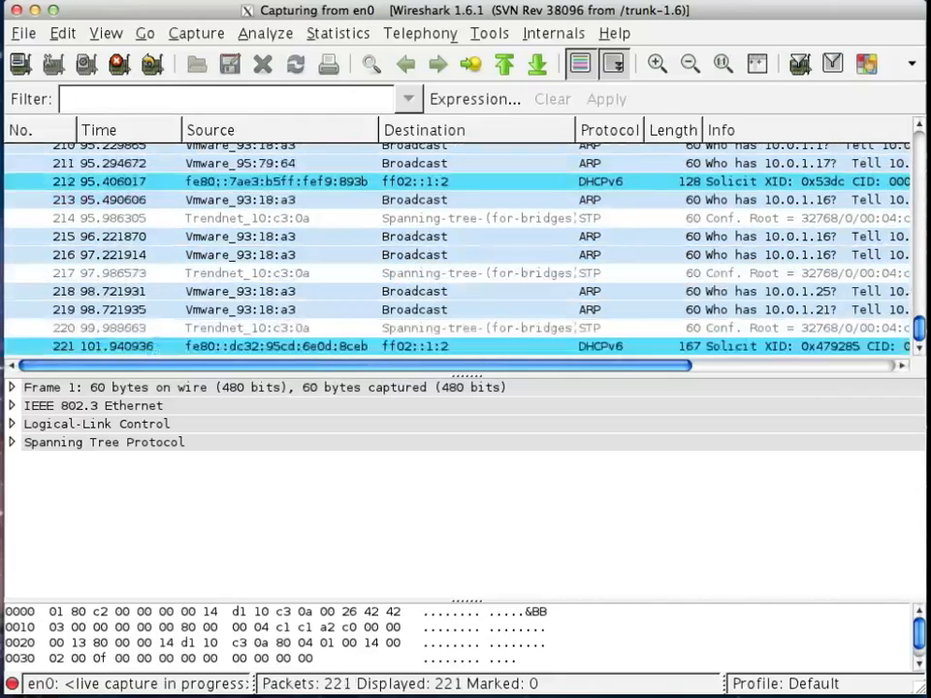
- Stop the running packet capture on en0
left_click_drag(919, 327, 905, 129)
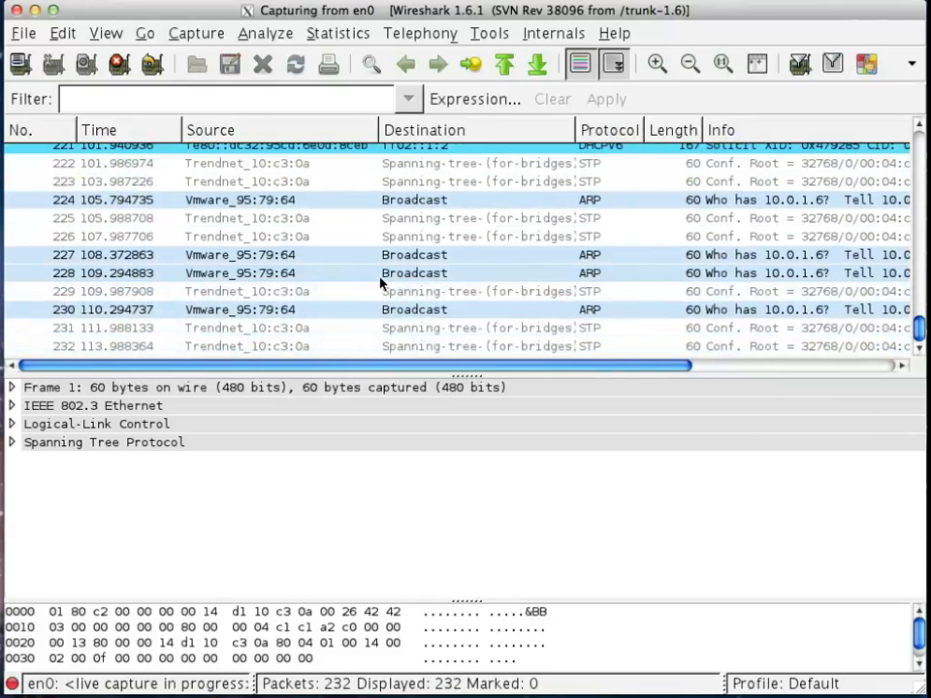
left_click(118, 64)
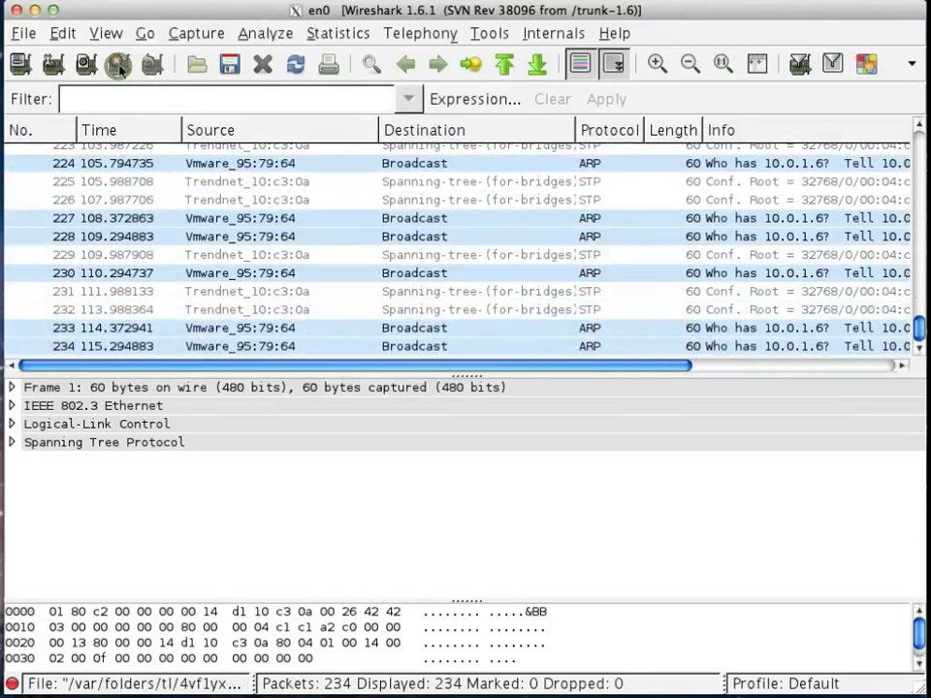
- Select MDNS packet 42 and expand its Domain Name System (response) section and the Answers list inside it
left_click_drag(921, 332, 920, 177)
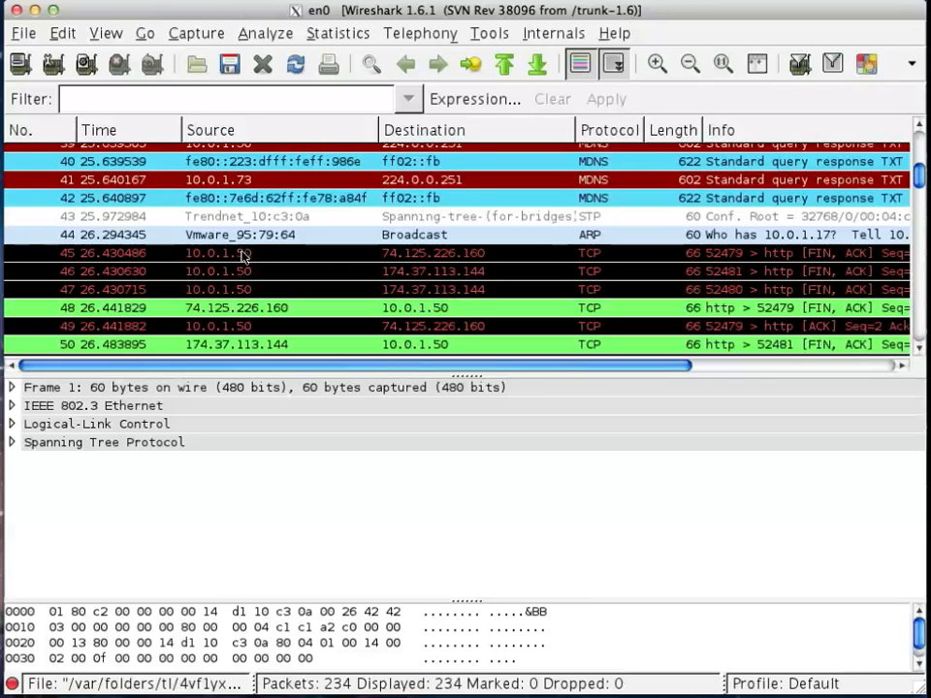
left_click(257, 200)
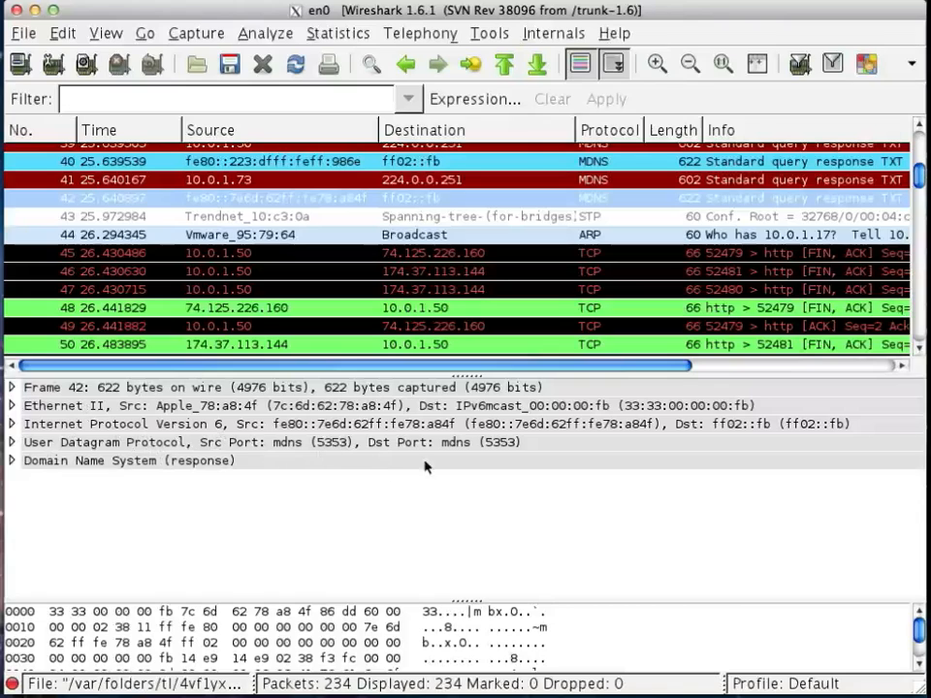
left_click(11, 462)
scroll(265, 536, "down", 1)
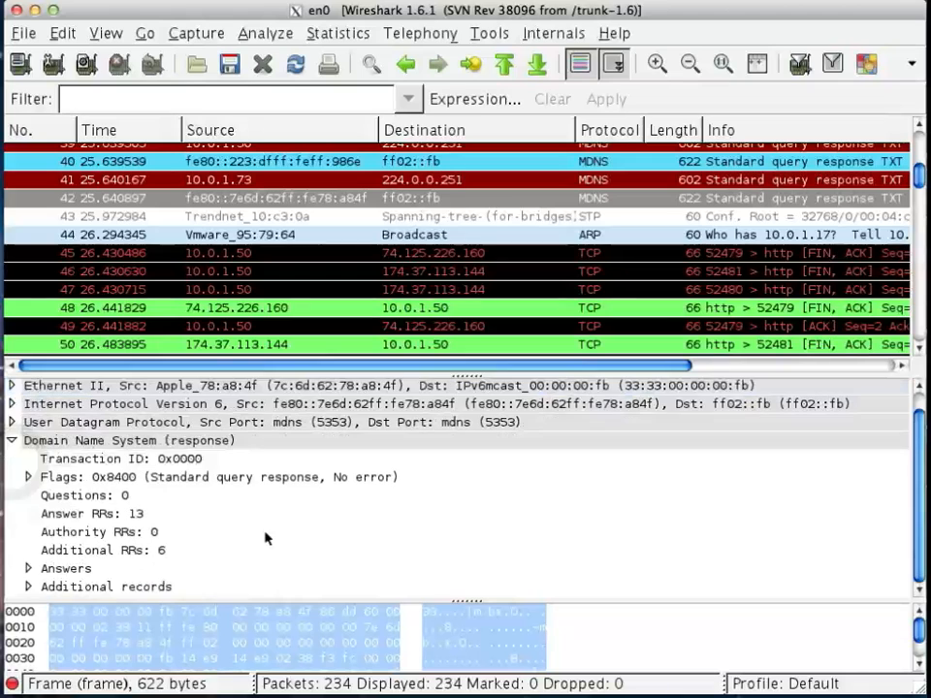
left_click(29, 568)
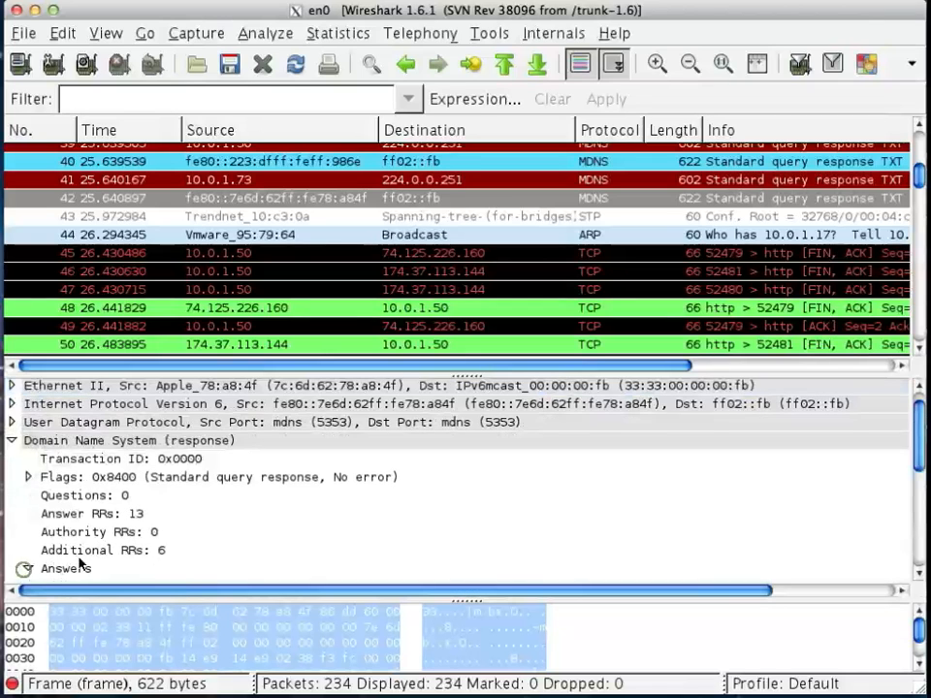
- Examine the answer records and the Domain Name System response fields in the details of packet 42
scroll(243, 537, "down", 5)
scroll(245, 536, "up", 13)
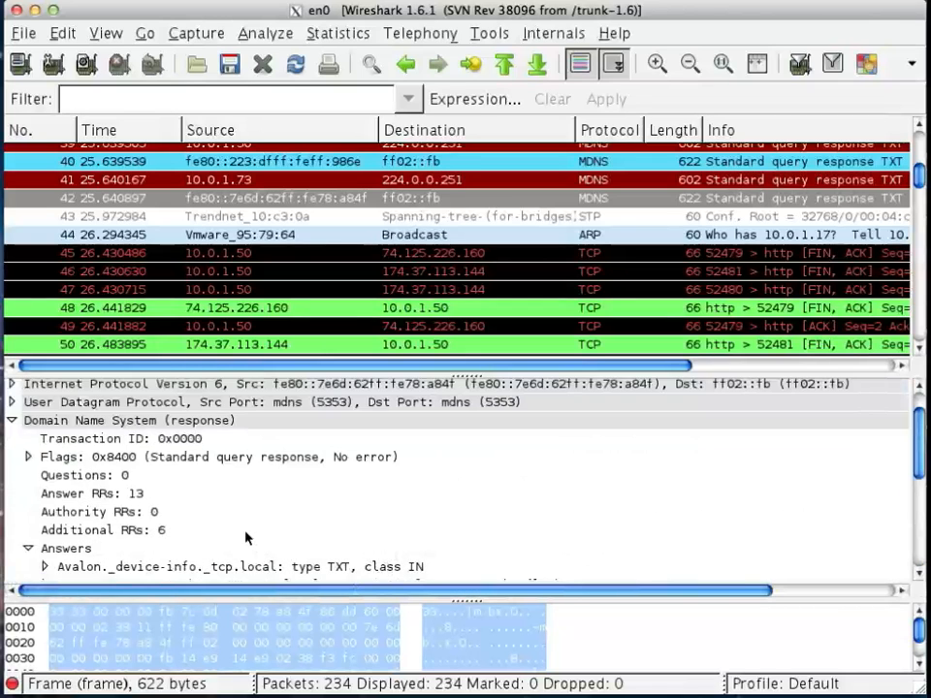
scroll(245, 536, "down", 9)
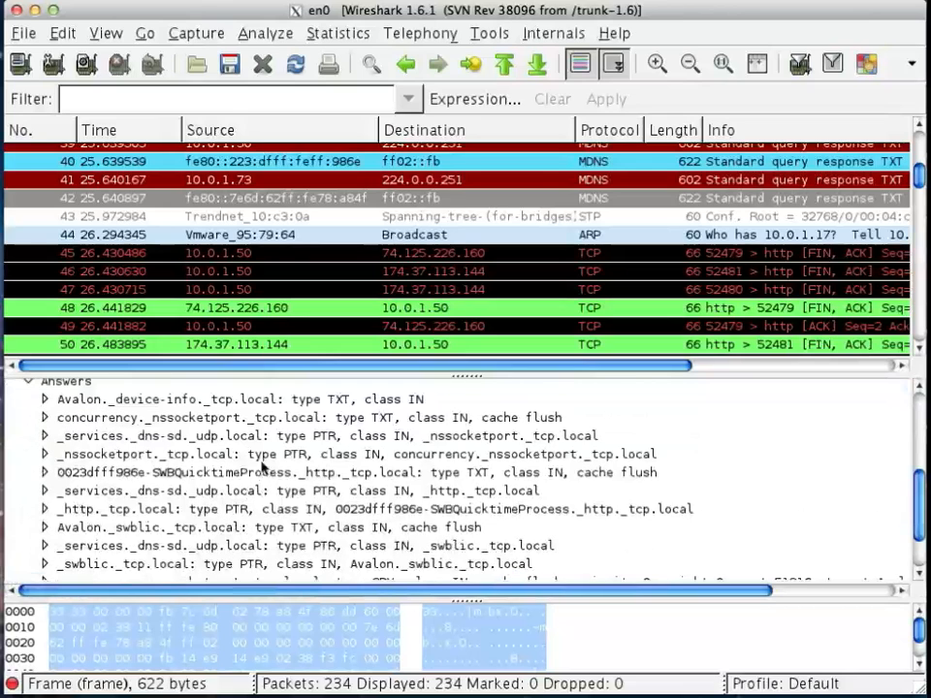
scroll(190, 511, "down", 2)
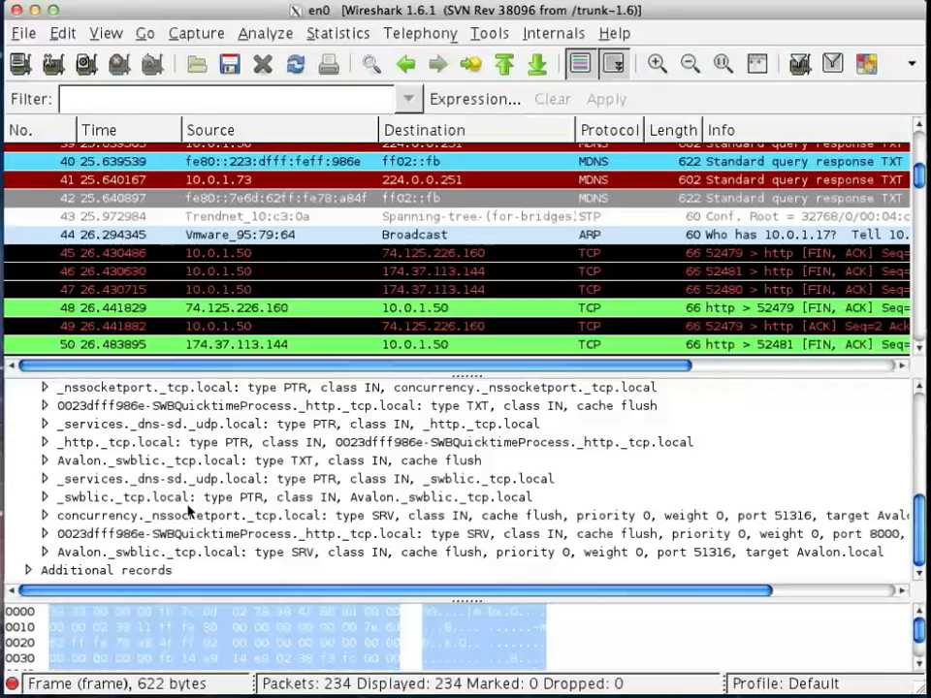
scroll(190, 511, "up", 8)
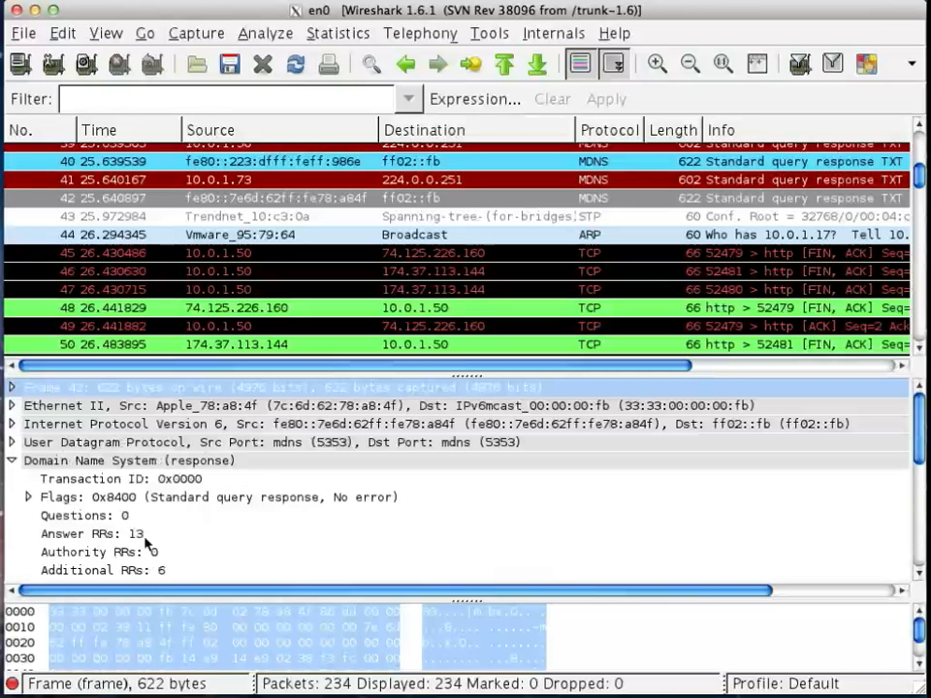
scroll(135, 539, "right", 3)
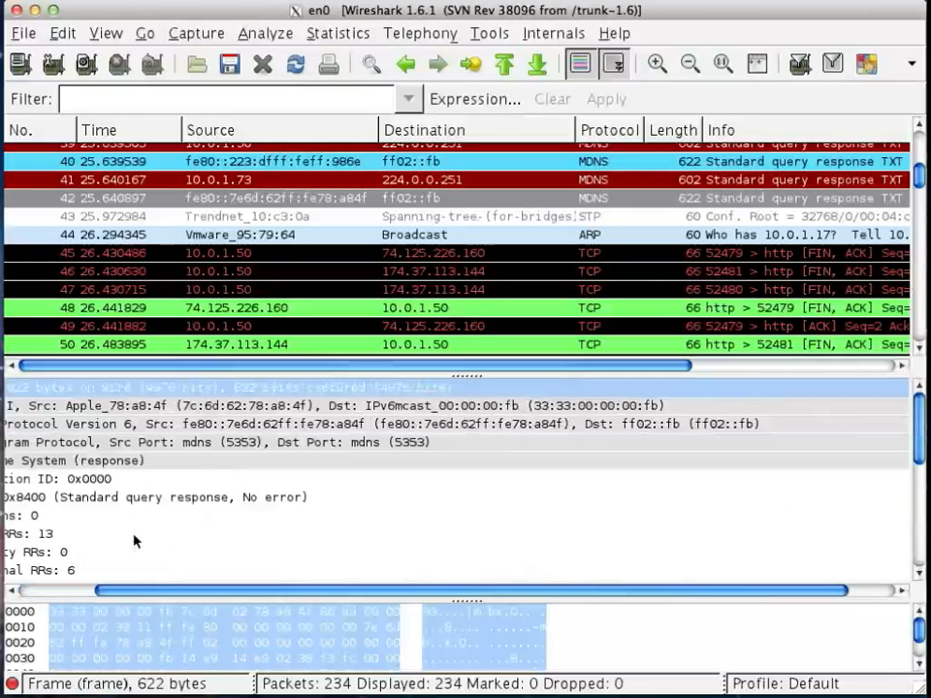
scroll(135, 540, "left", 3)
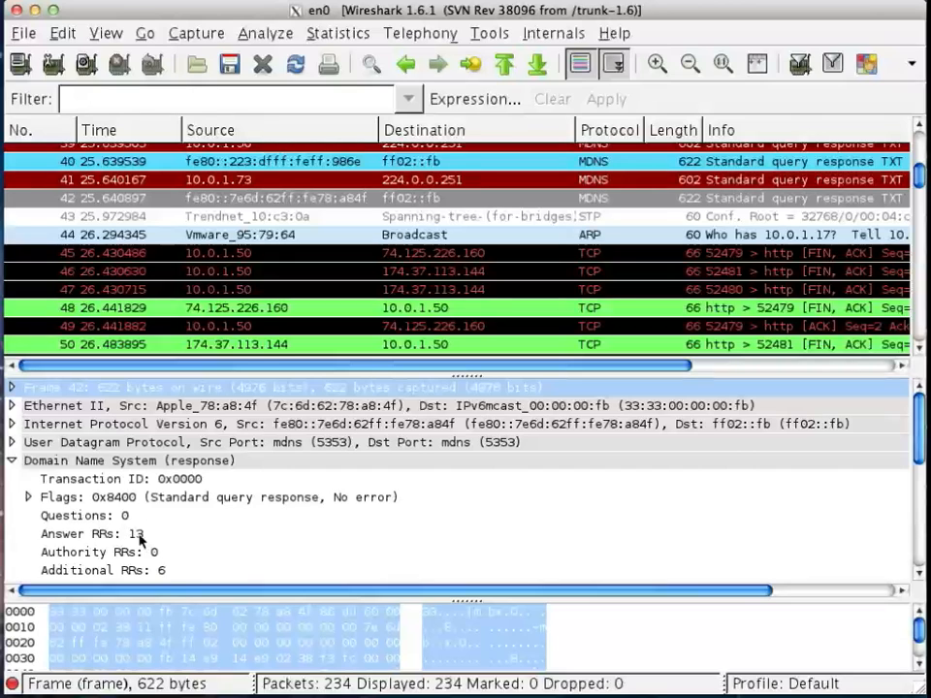
- Select the Answer RRs field and examine the packet's raw bytes in an enlarged hex pane, restoring the pane size when done
left_click(138, 536)
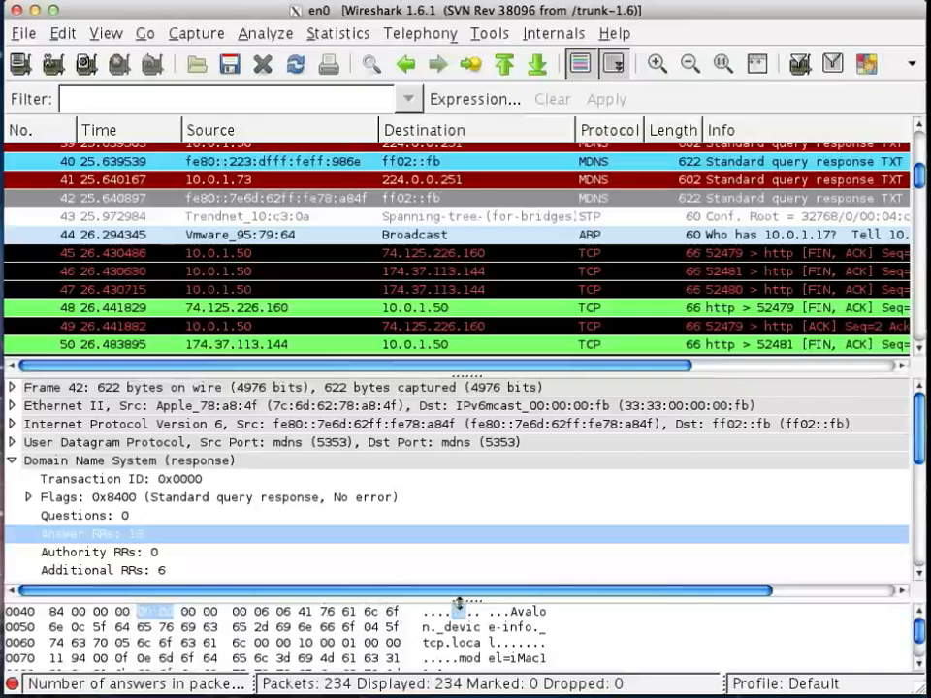
left_click_drag(460, 602, 460, 451)
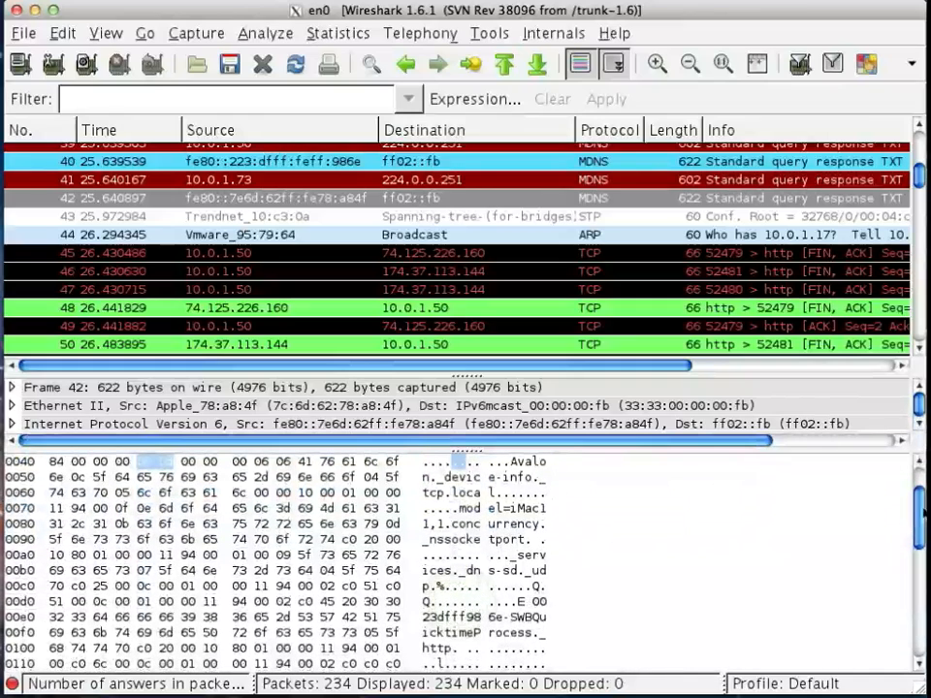
scroll(916, 519, "up", 2)
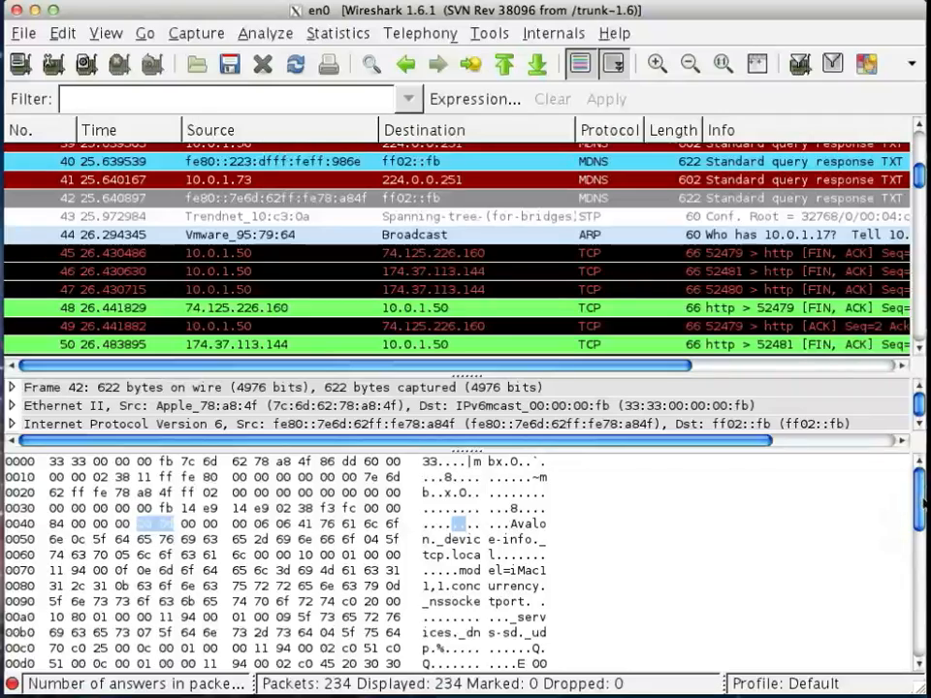
left_click_drag(924, 502, 913, 659)
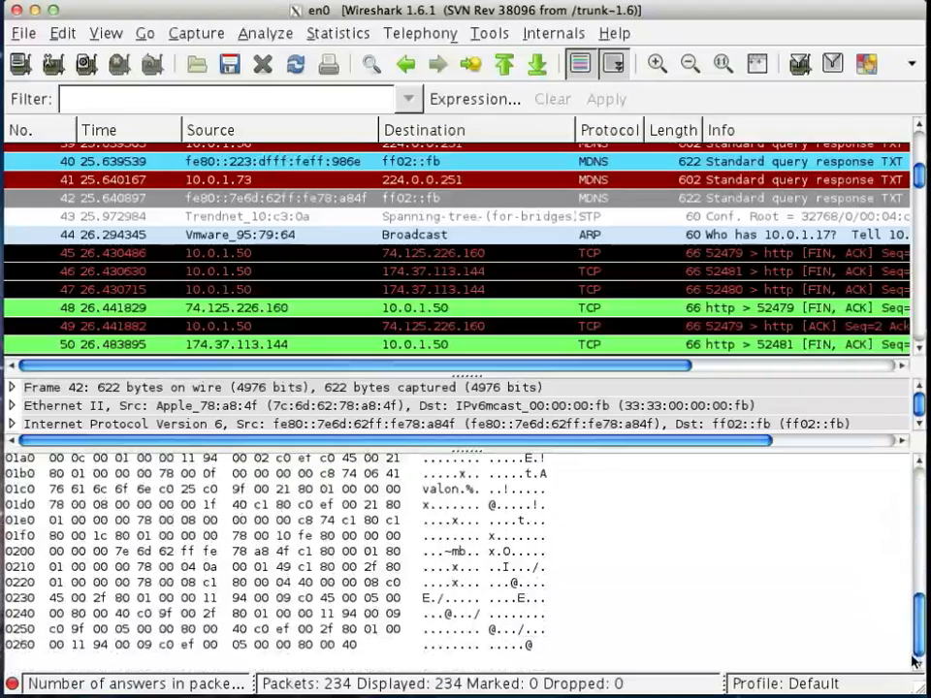
scroll(436, 475, "up", 9)
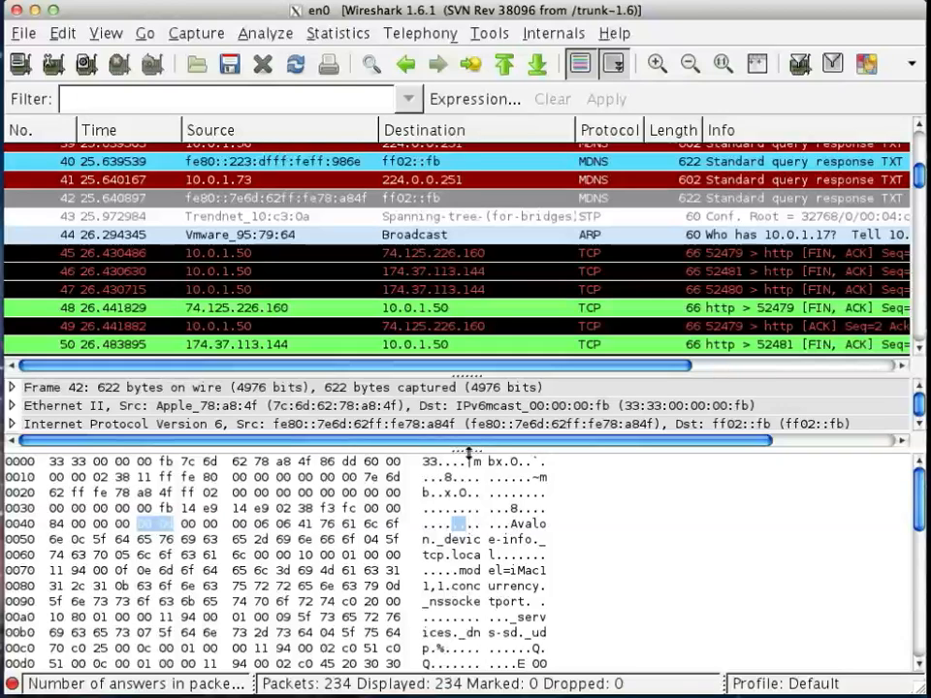
left_click_drag(468, 452, 469, 601)
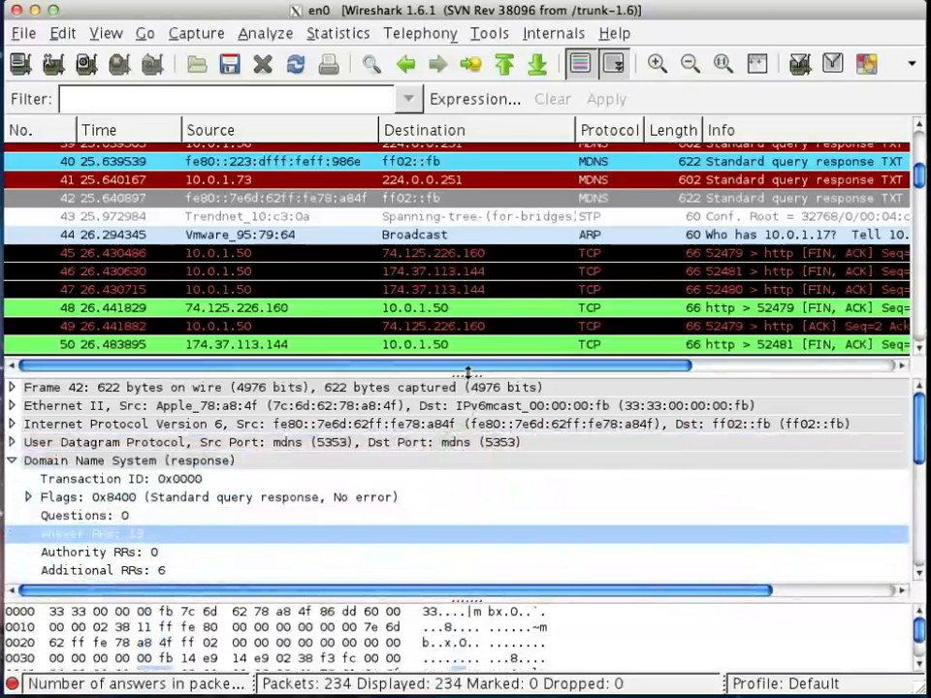
- Collapse the Domain Name System section and enlarge the packet list so more packets fit
left_click(12, 461)
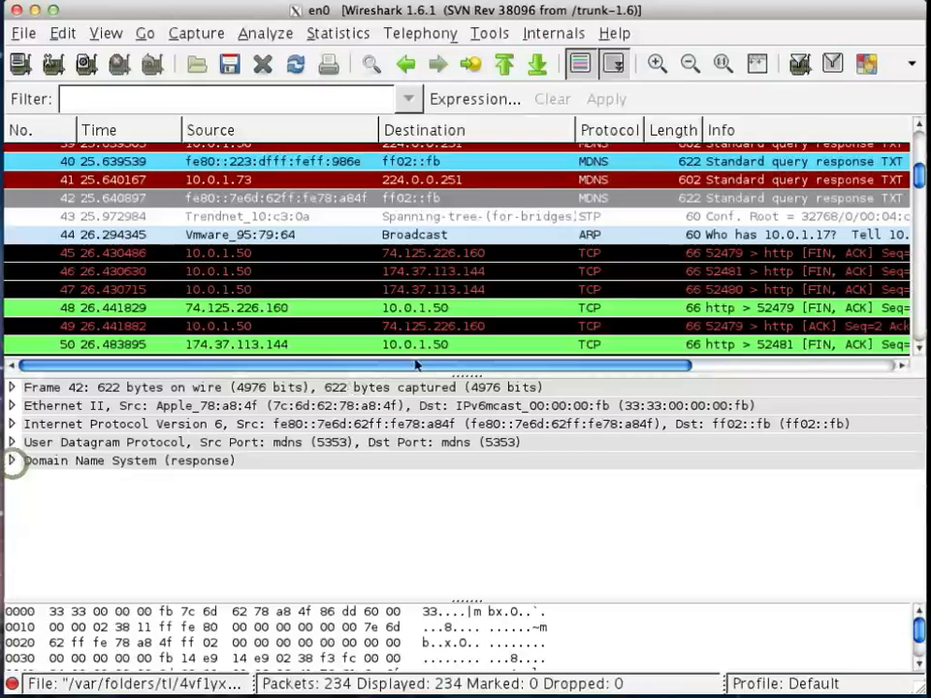
left_click_drag(469, 375, 473, 467)
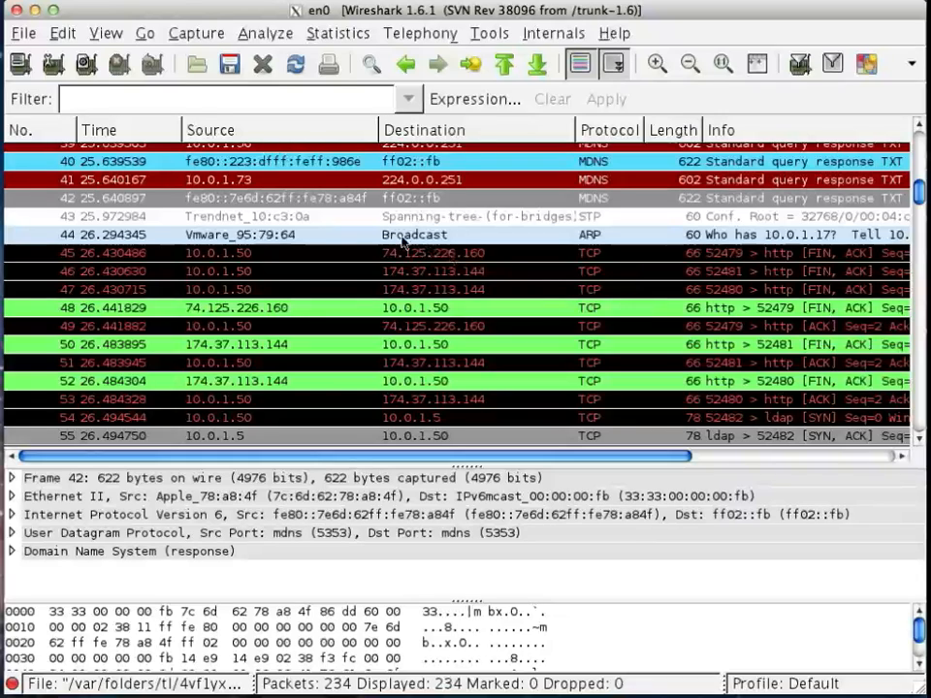
- Inspect STP packet 43, and examine the Transmission Control Protocol and Internet Protocol Version 4 layers of TCP packet 53
left_click(518, 216)
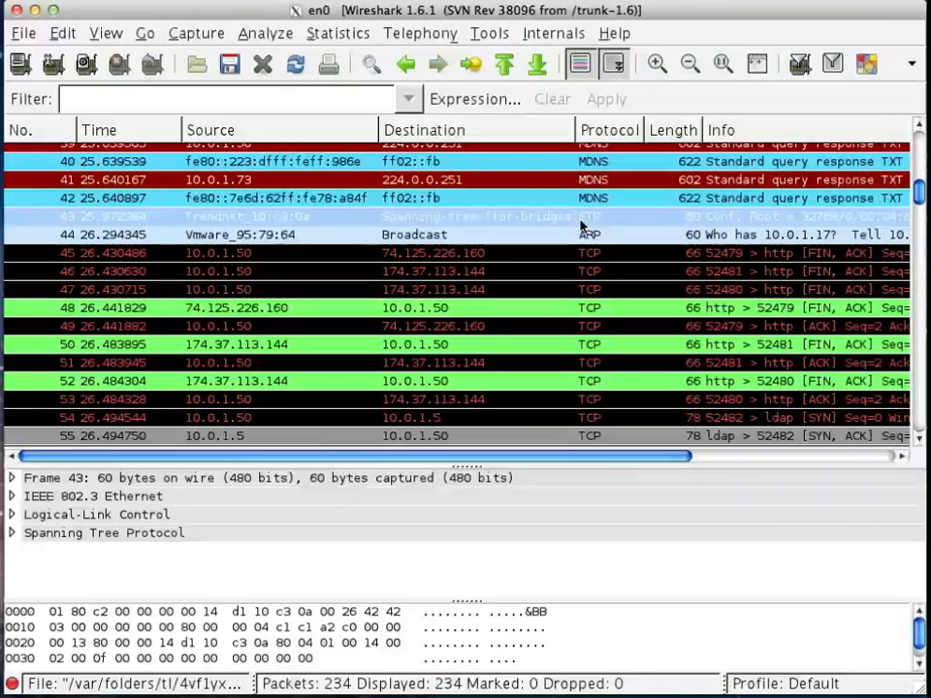
scroll(582, 225, "up", 13)
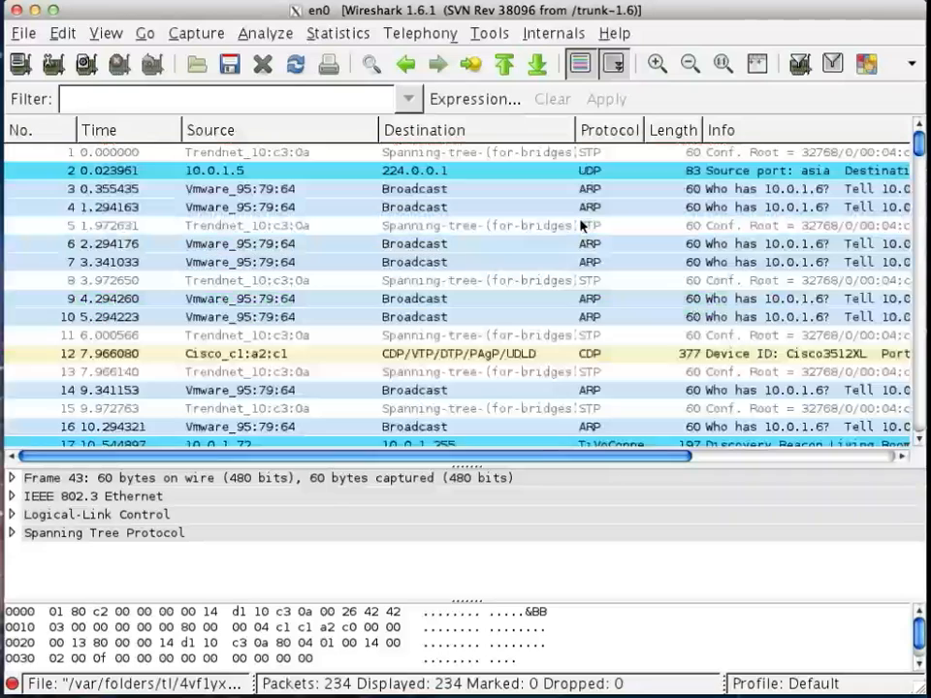
scroll(582, 225, "down", 15)
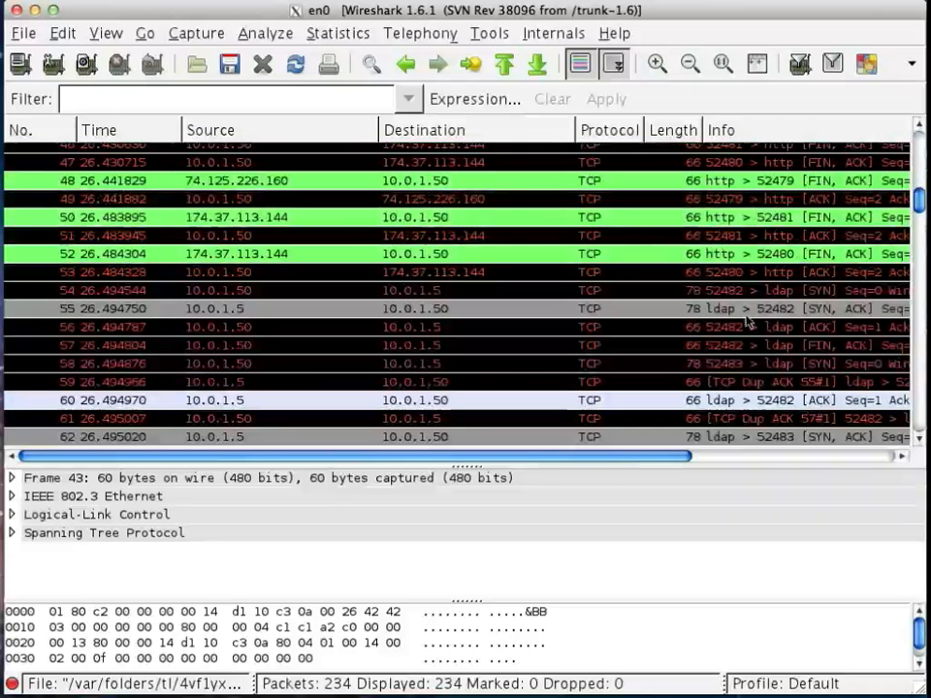
left_click(766, 272)
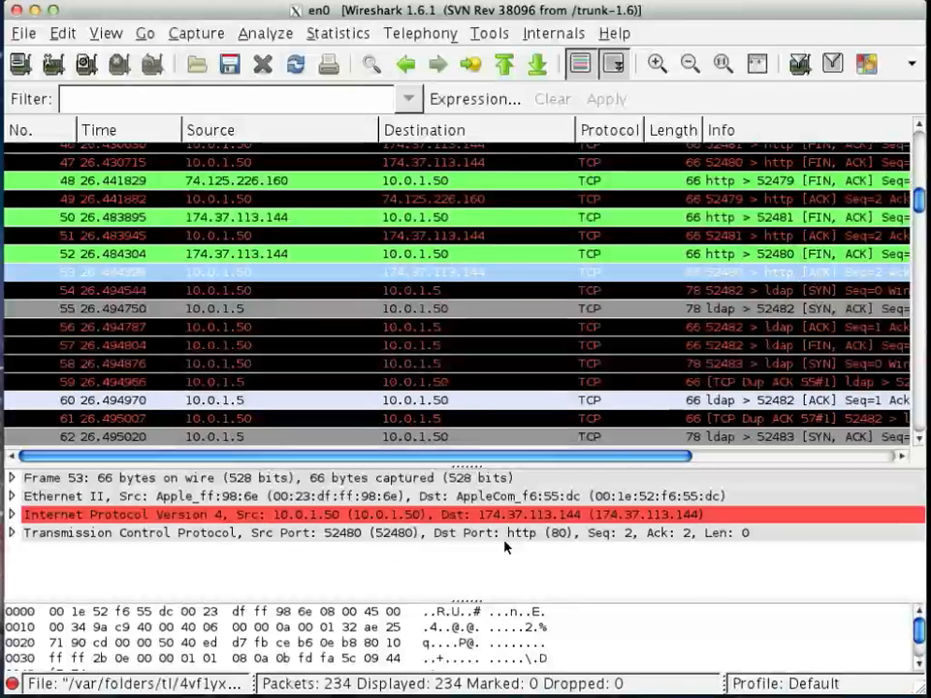
left_click(556, 534)
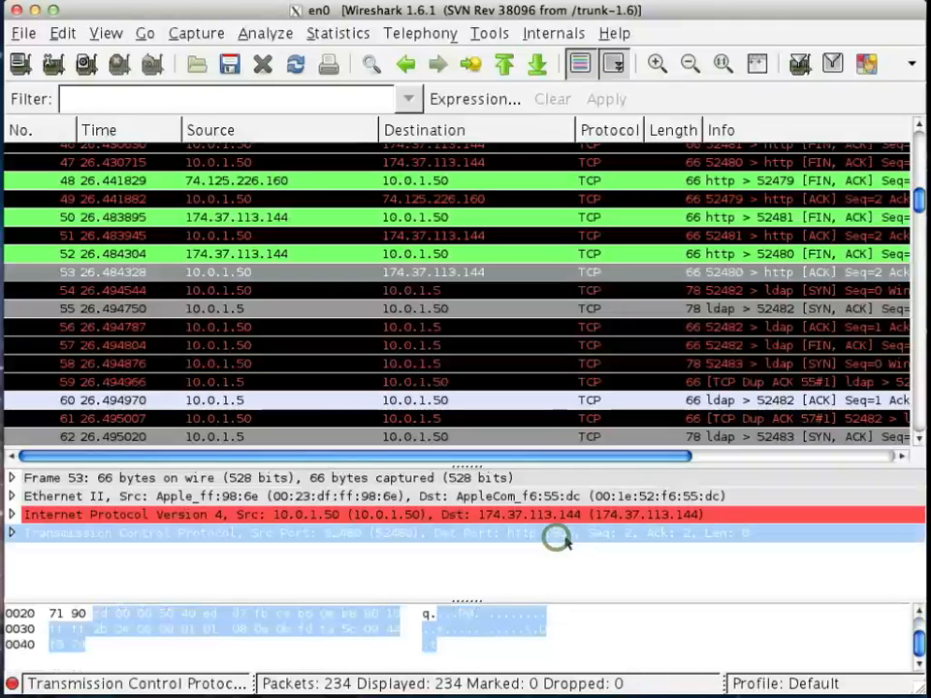
left_click(337, 516)
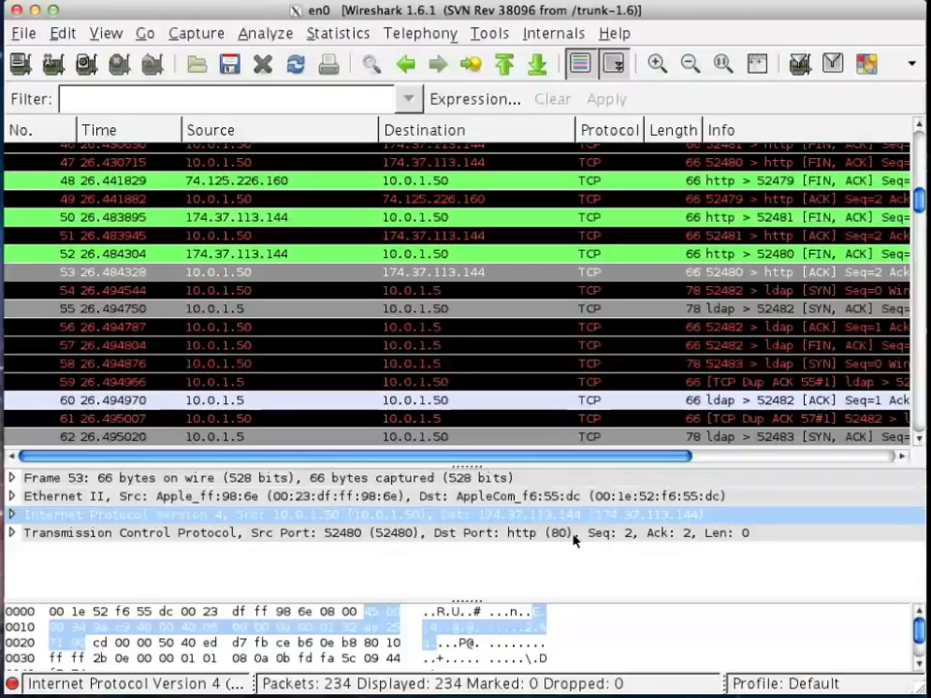
- Apply the display filter not(tcp.port==80) to hide the web traffic
left_click(211, 97)
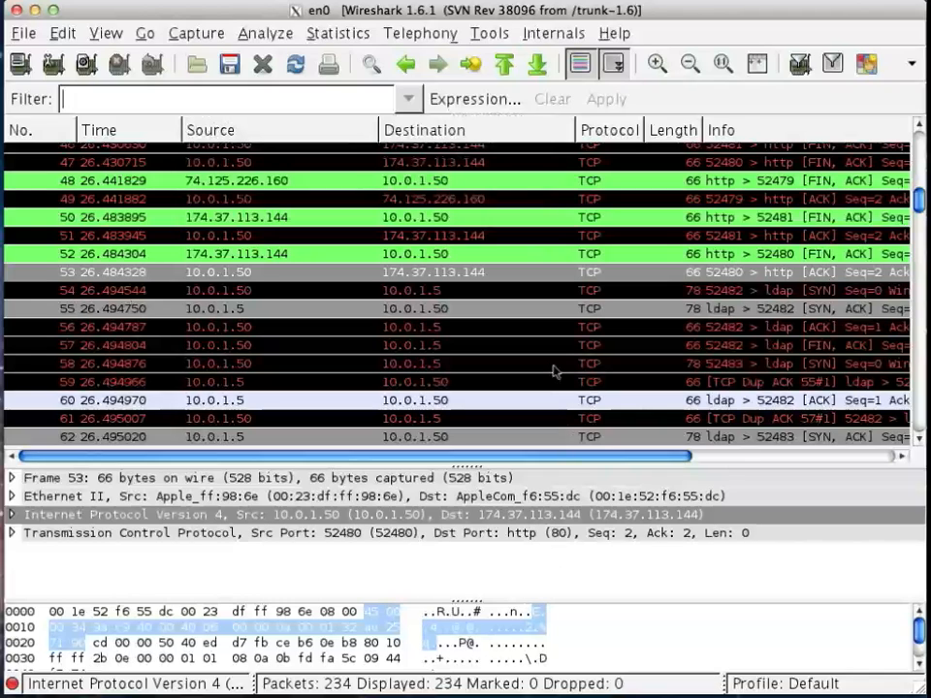
type("not(")
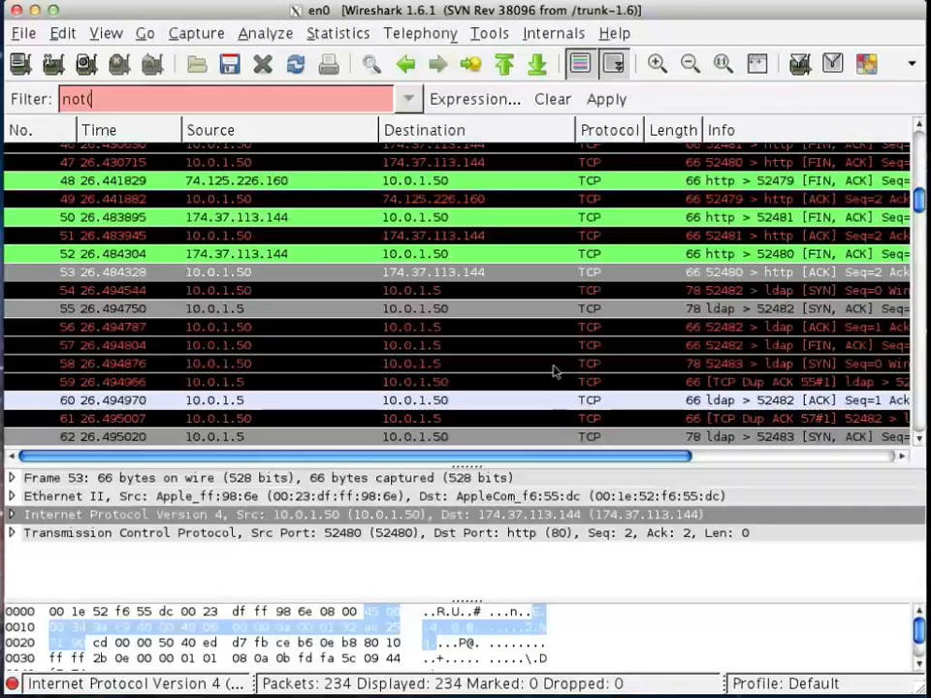
type("tcp.")
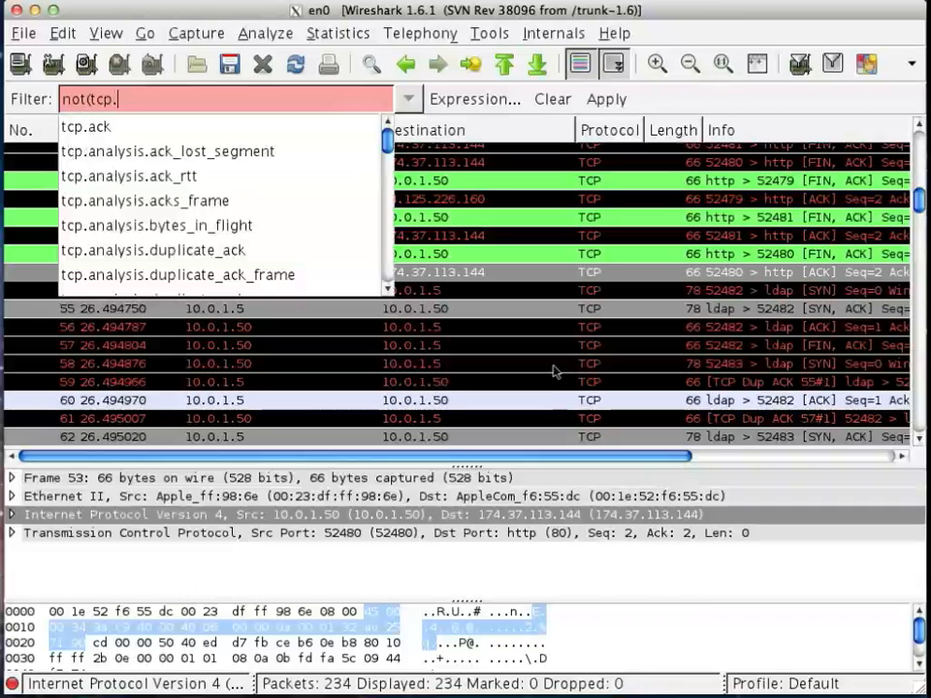
type("port==")
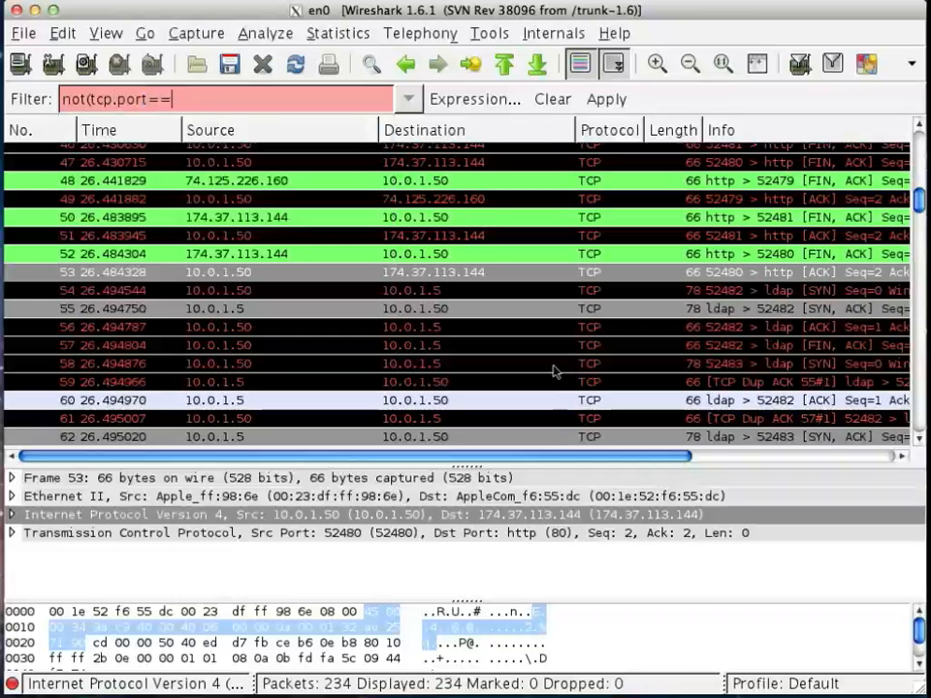
type("00)")
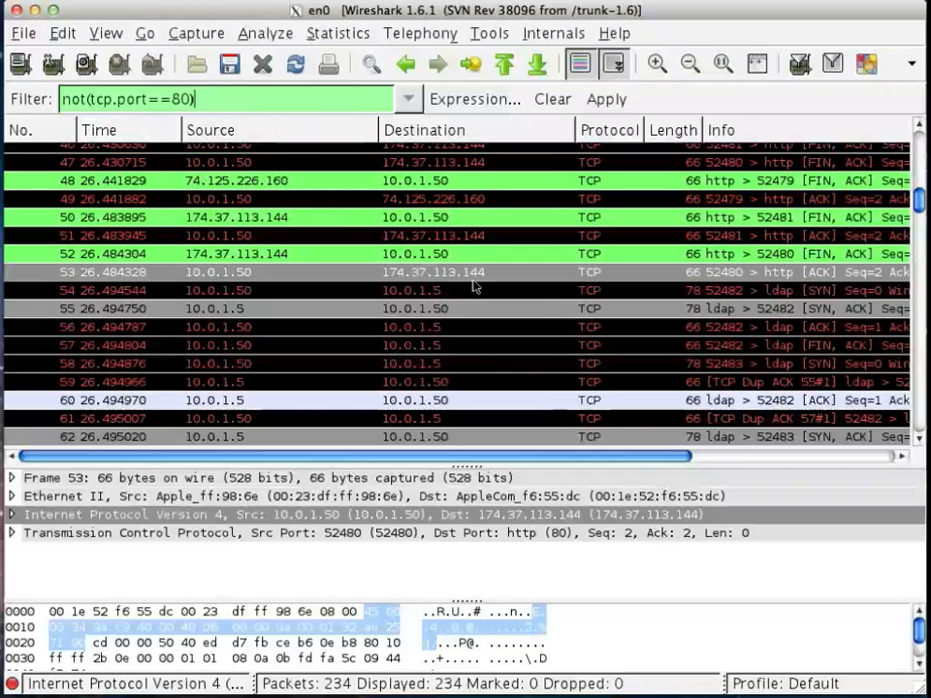
left_click(592, 99)
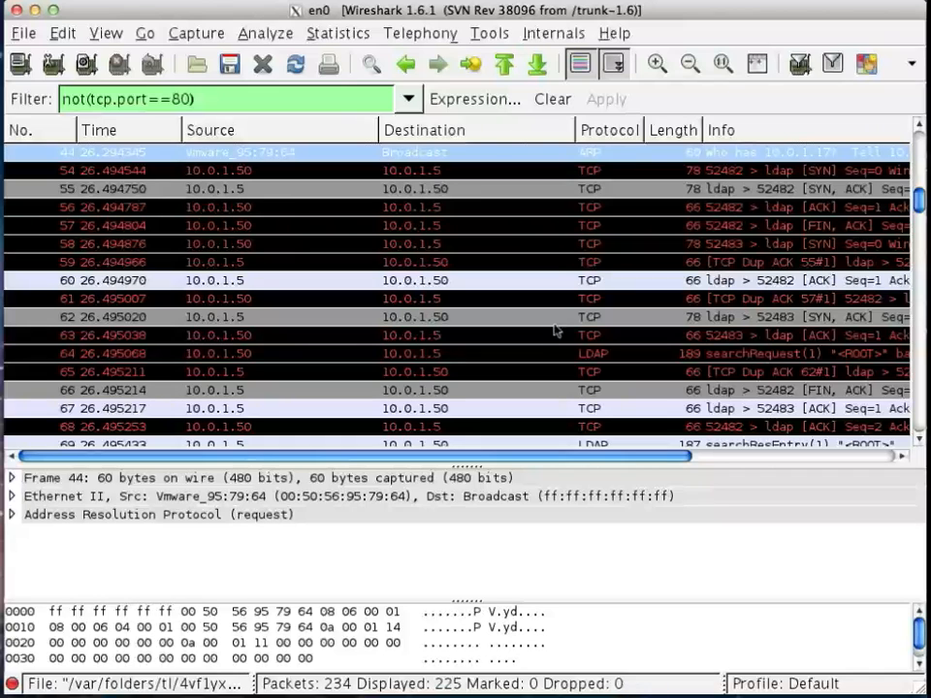
- Check the ports of TCP packet 56, extend the display filter with "and not (tcp.port==389)", and apply it
left_click(490, 207)
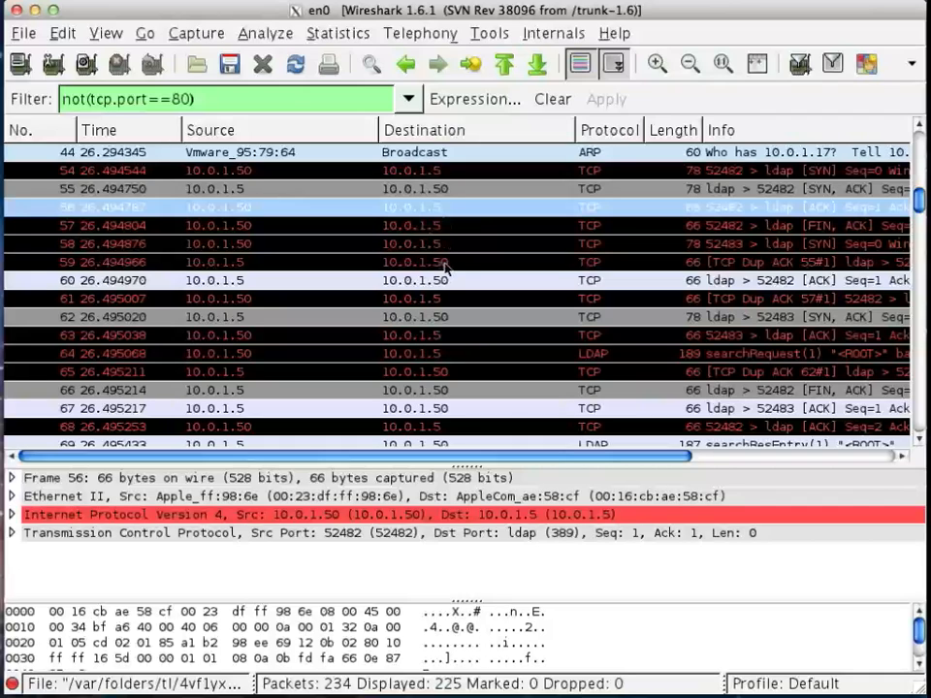
left_click(302, 98)
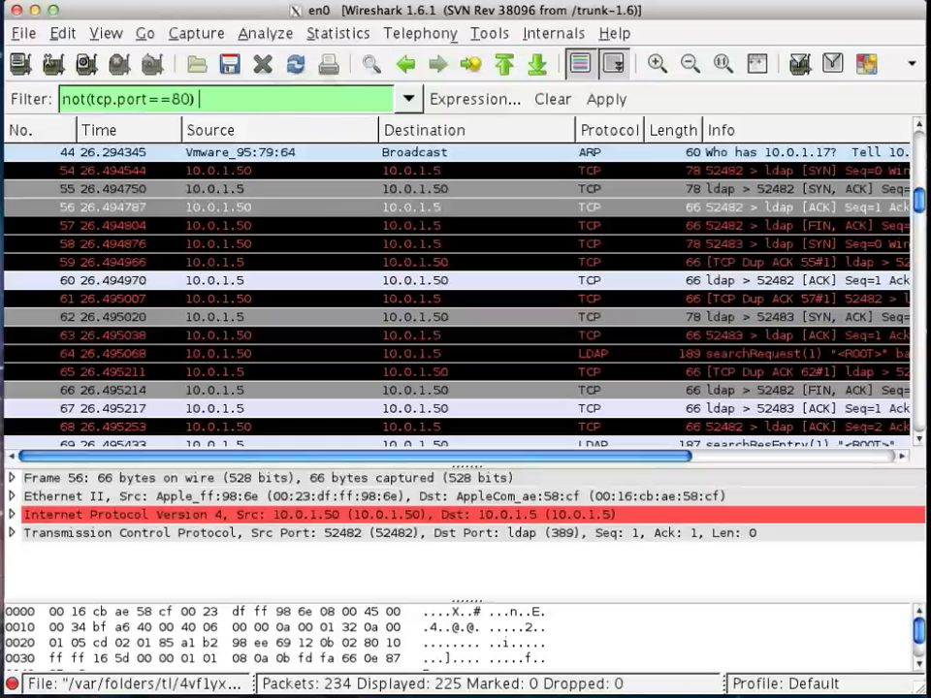
type("and not (")
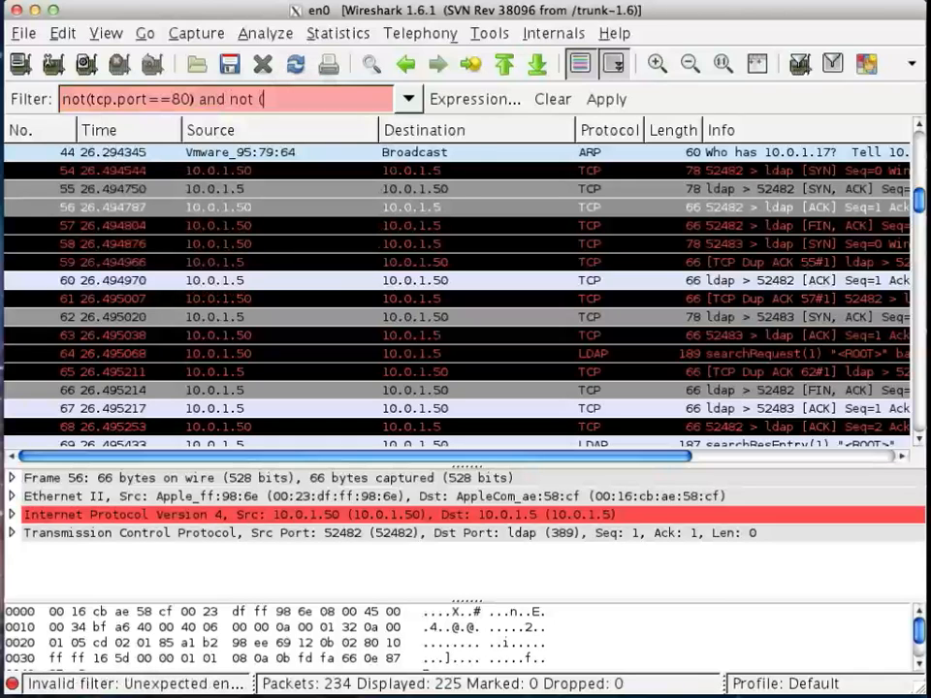
type("tcp.port")
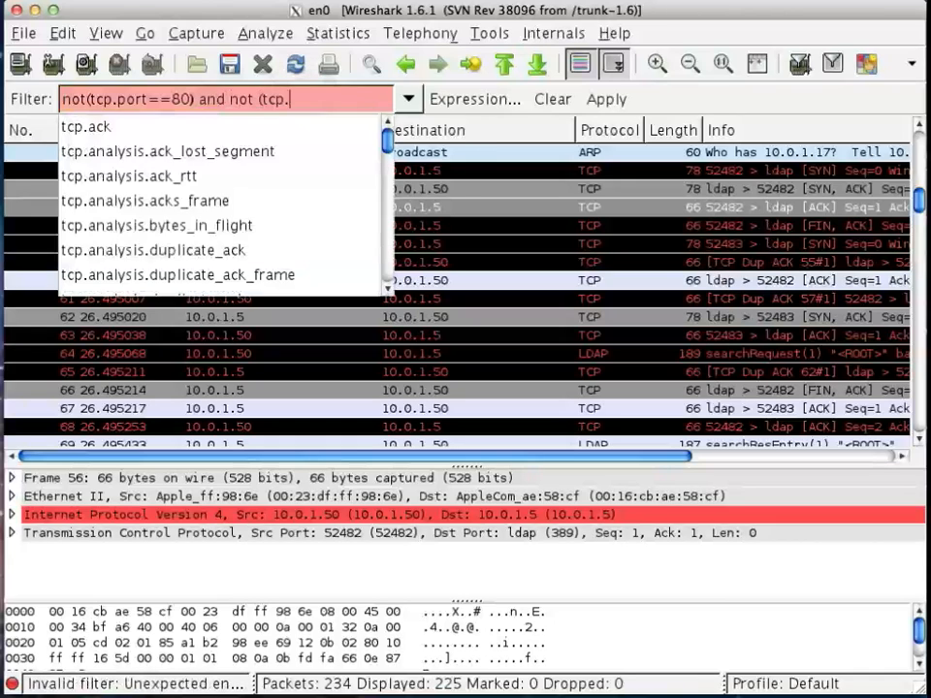
type("==389)")
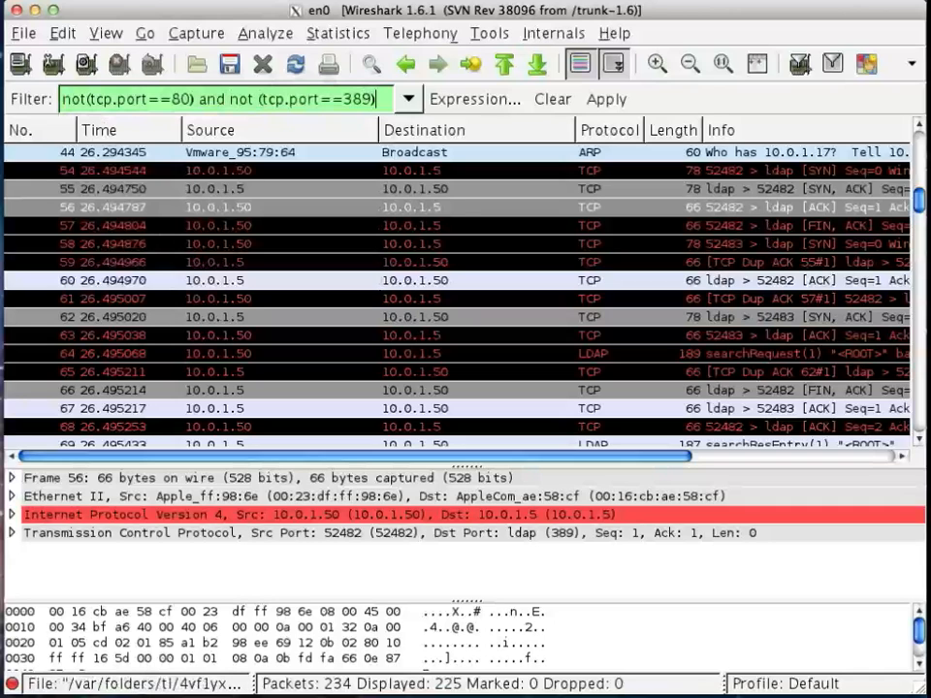
key("Return")
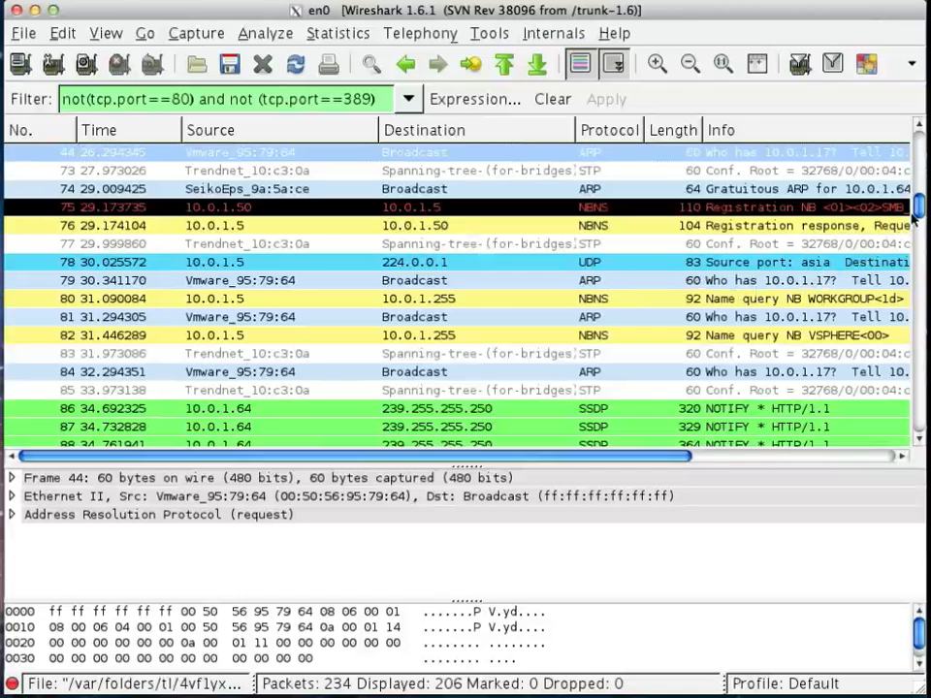
- Examine the source and destination ports of NBNS packets 76, 75 and 82
left_click(572, 226)
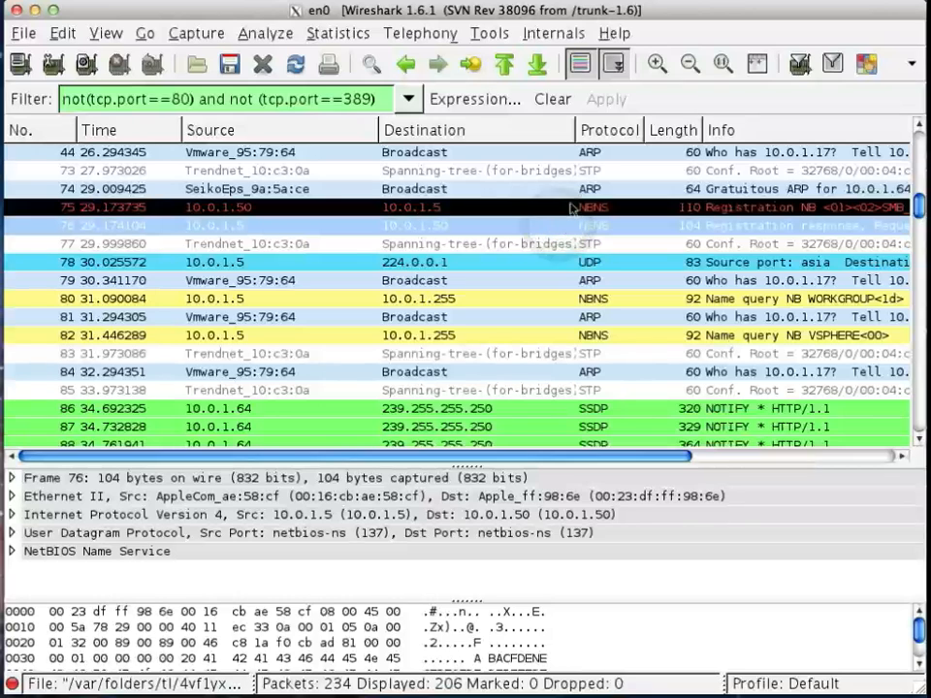
left_click(574, 231)
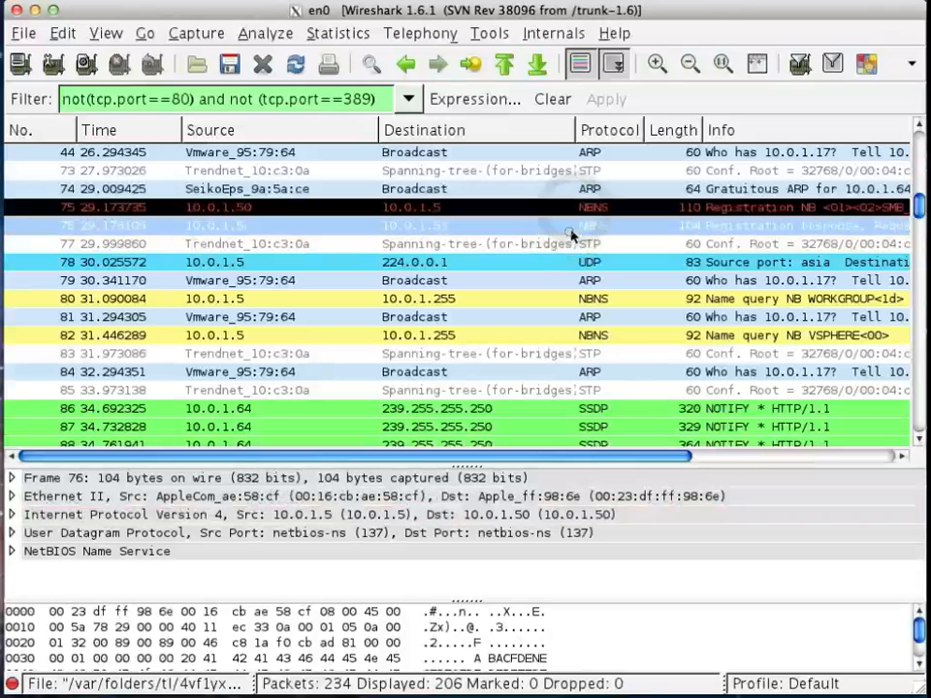
left_click(570, 208)
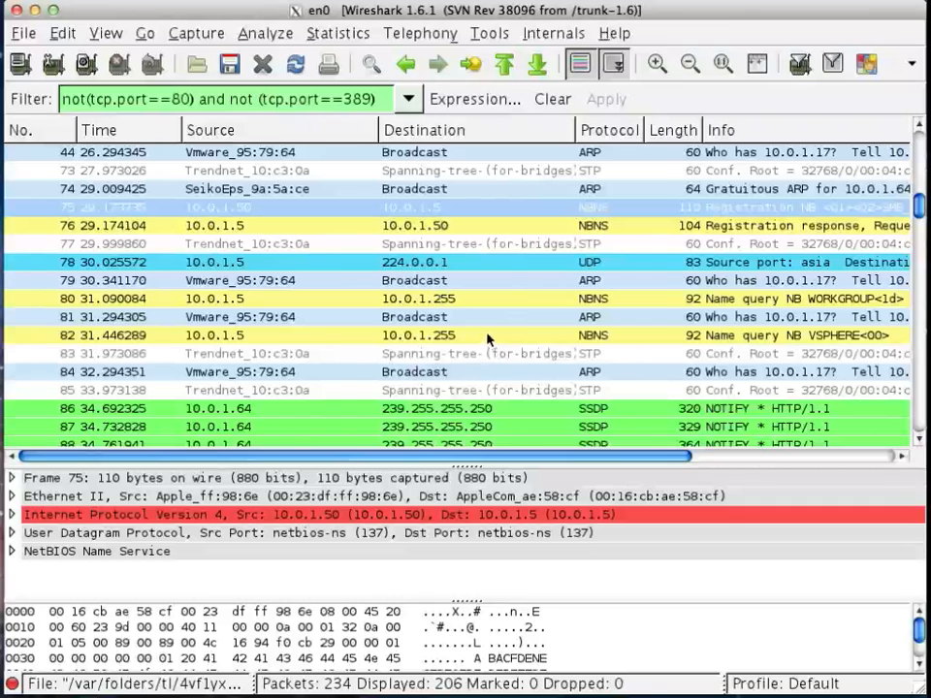
scroll(488, 337, "right", 5)
scroll(488, 337, "left", 5)
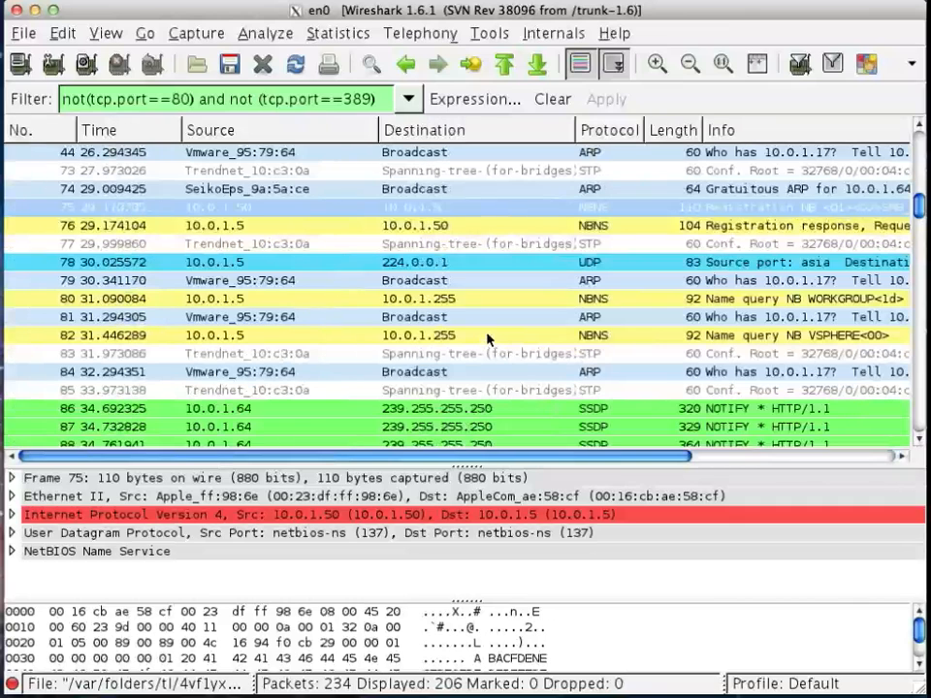
left_click(488, 338)
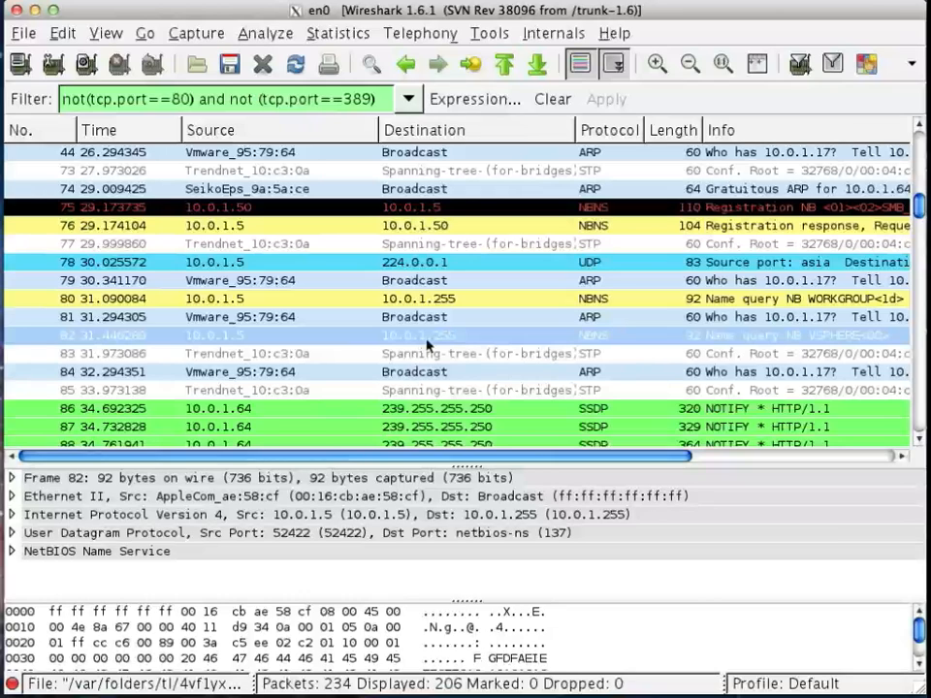
- Append "and not(udp.srcport==137 and udp.dstport==137)" to the display filter, with the destination port field spelled correctly
left_click(373, 99)
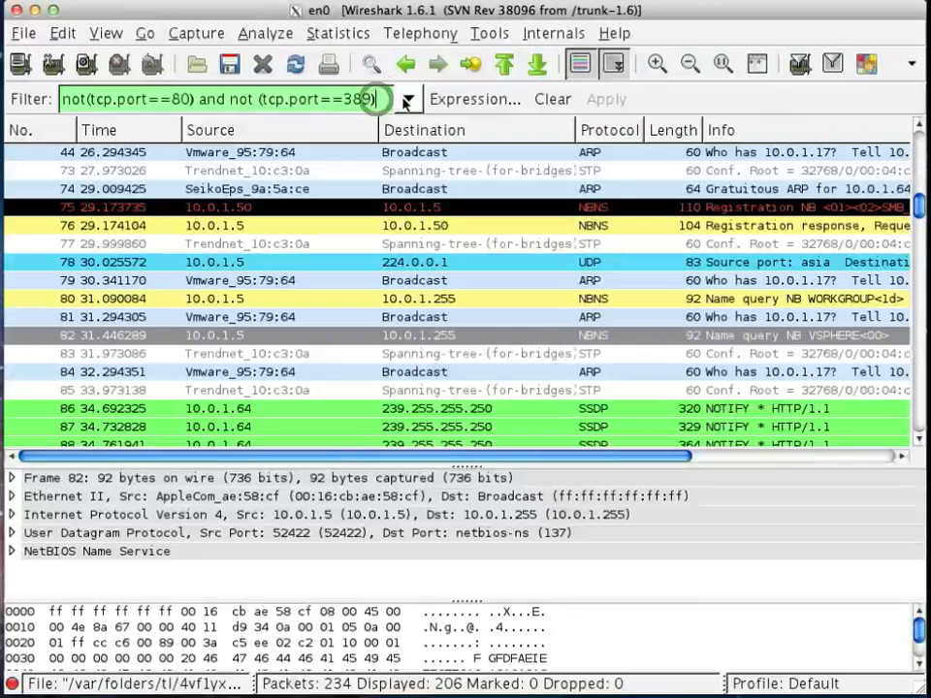
type("and")
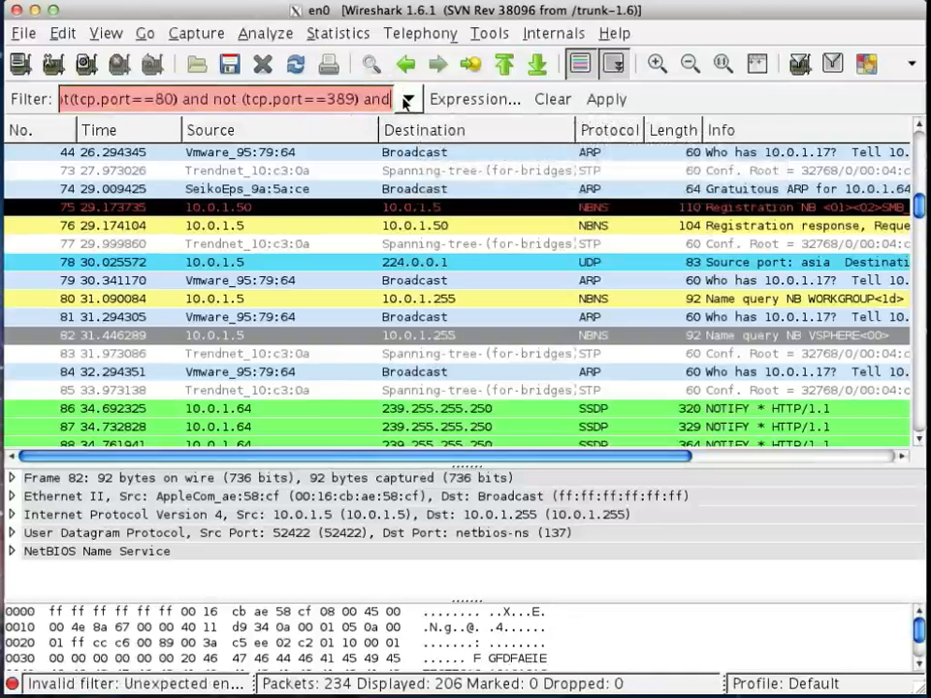
type(" not(udp.")
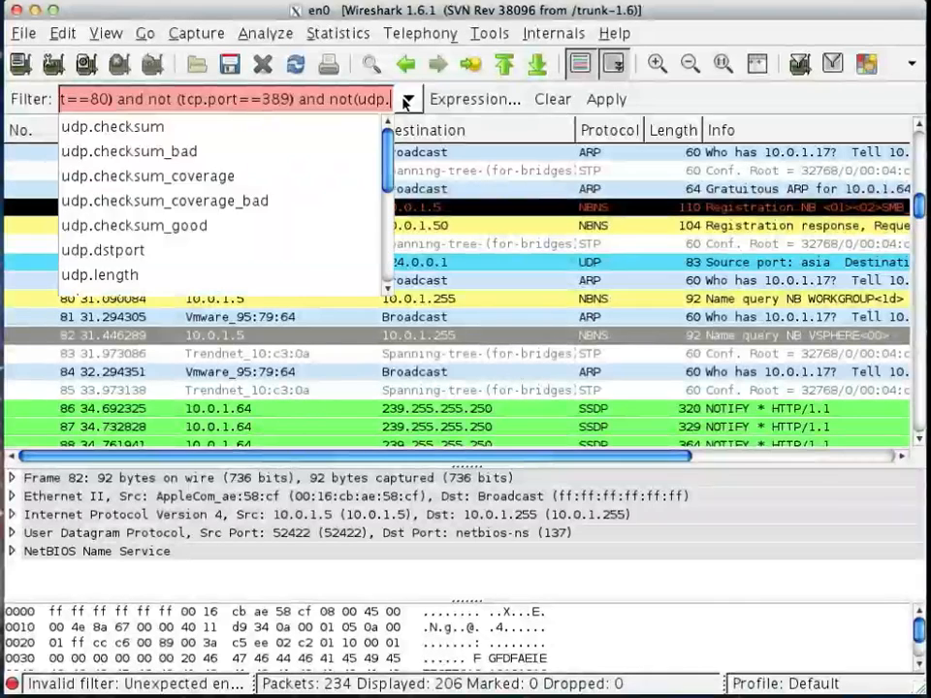
type("srcport")
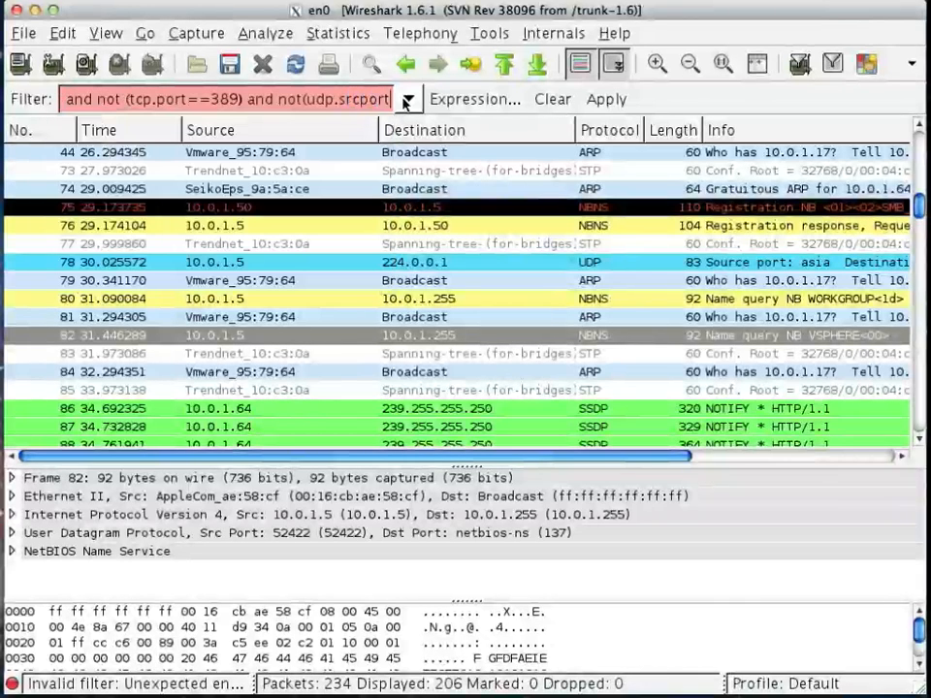
type("==137")
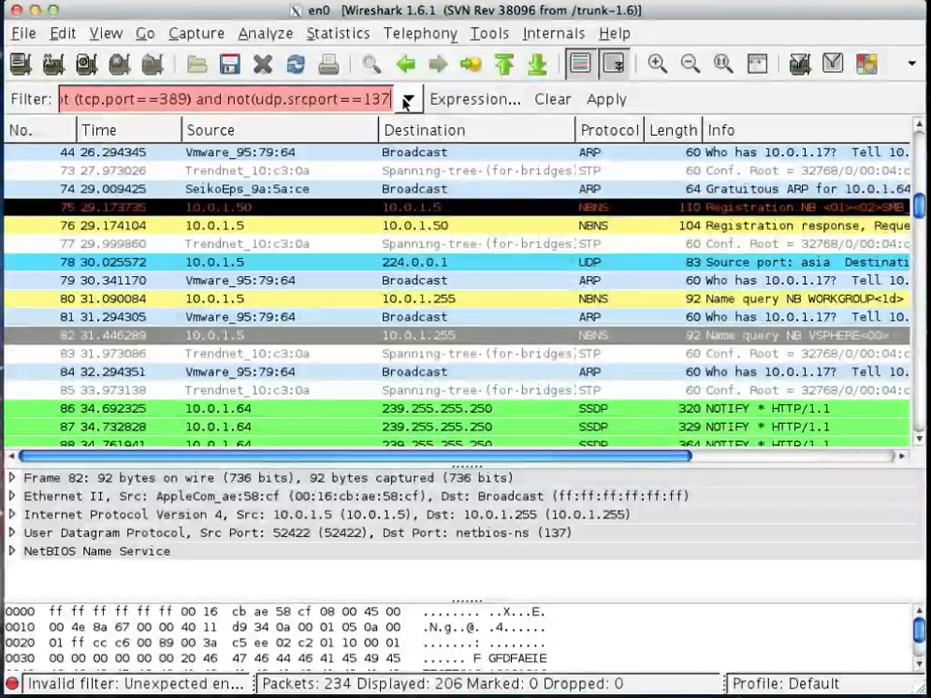
type(" and ")
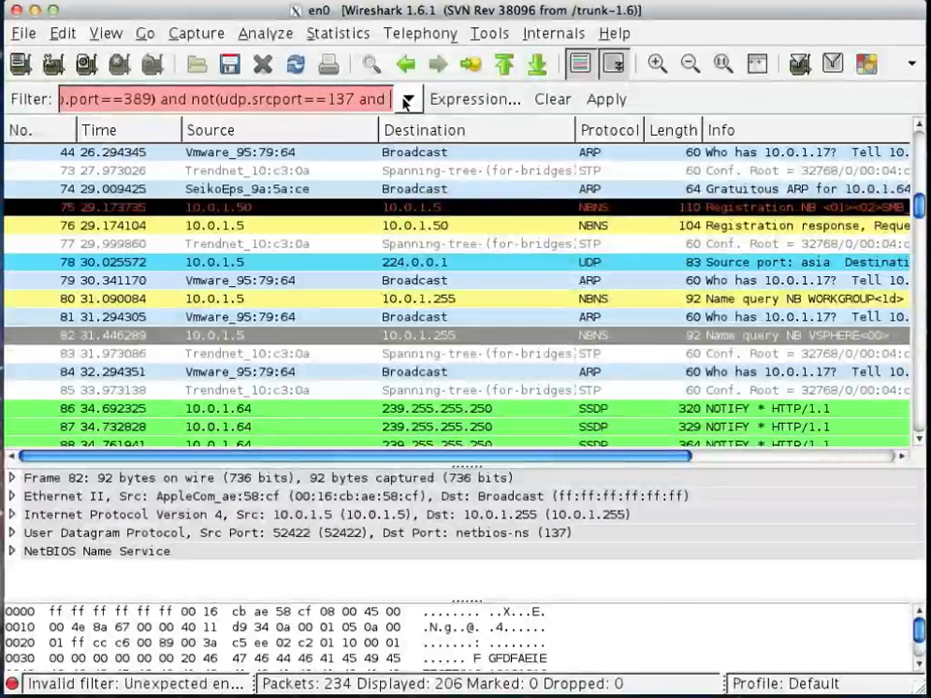
type("udp.dst")
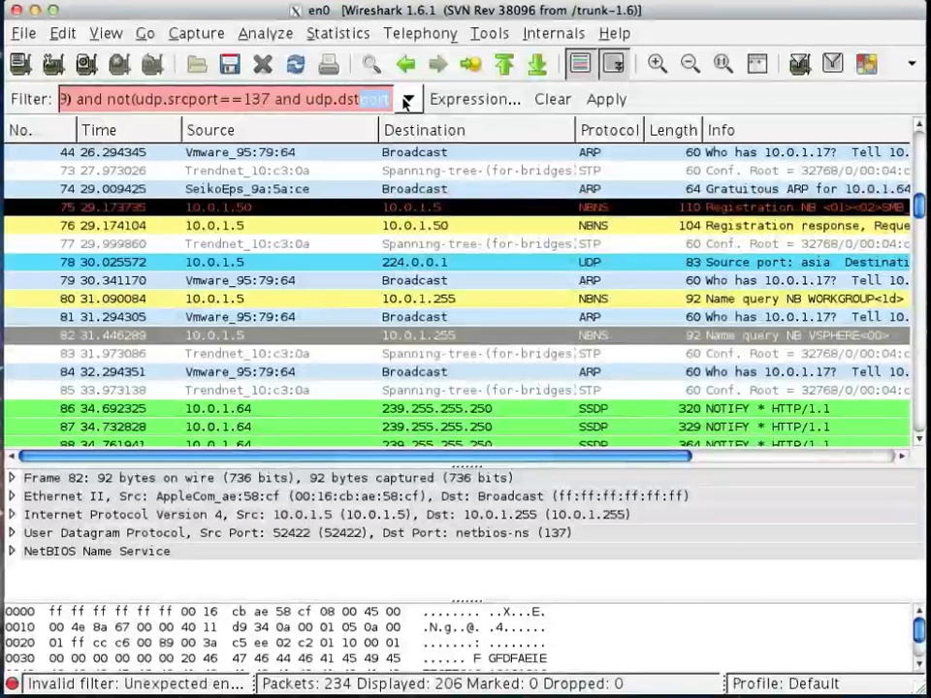
type("por==137")
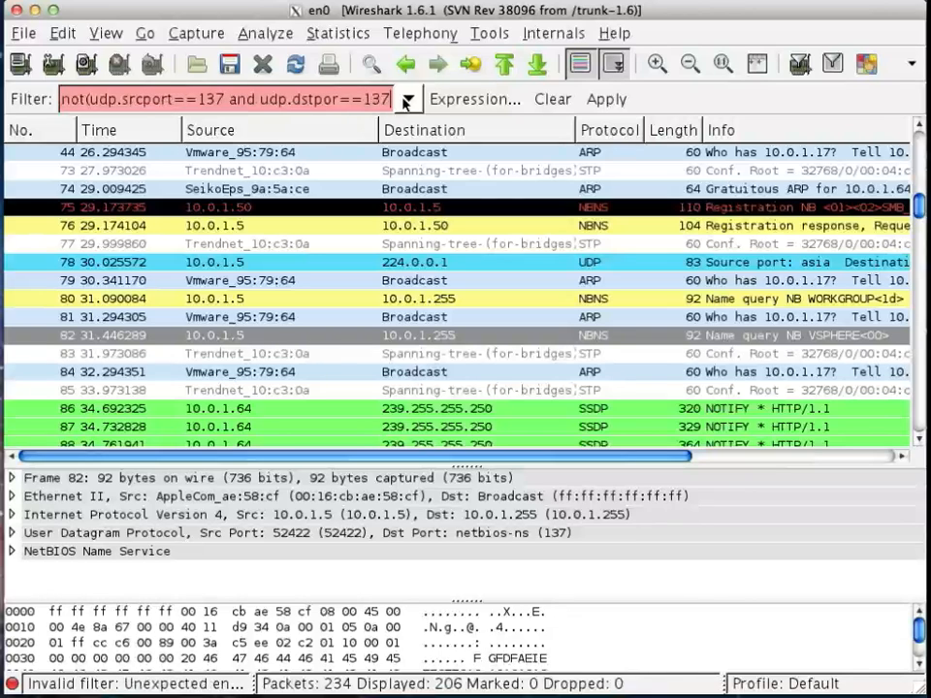
type(")")
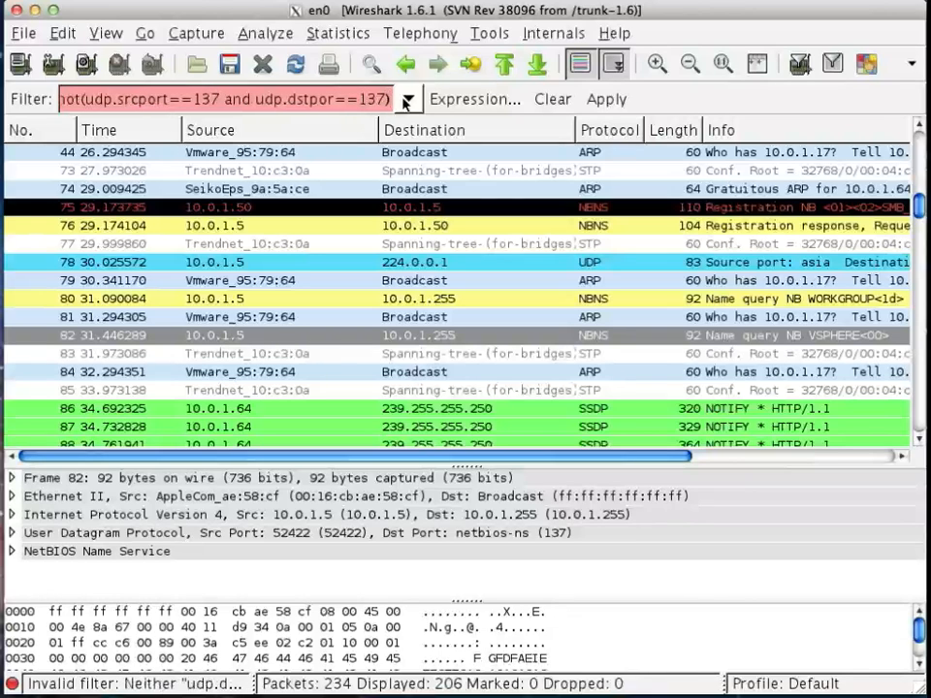
key("Left")
key("Left")
key("Left")
key("Left")
key("Left")
key("Left")
type("t")
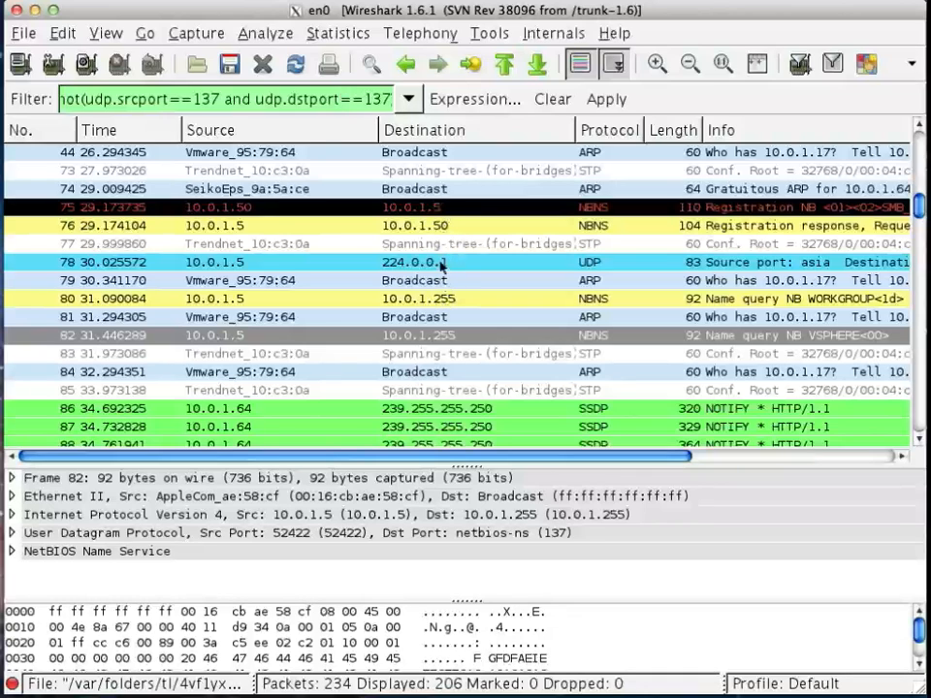
- Check the UDP ports of NBNS packet 76 against the new condition and apply the extended display filter
left_click(438, 227)
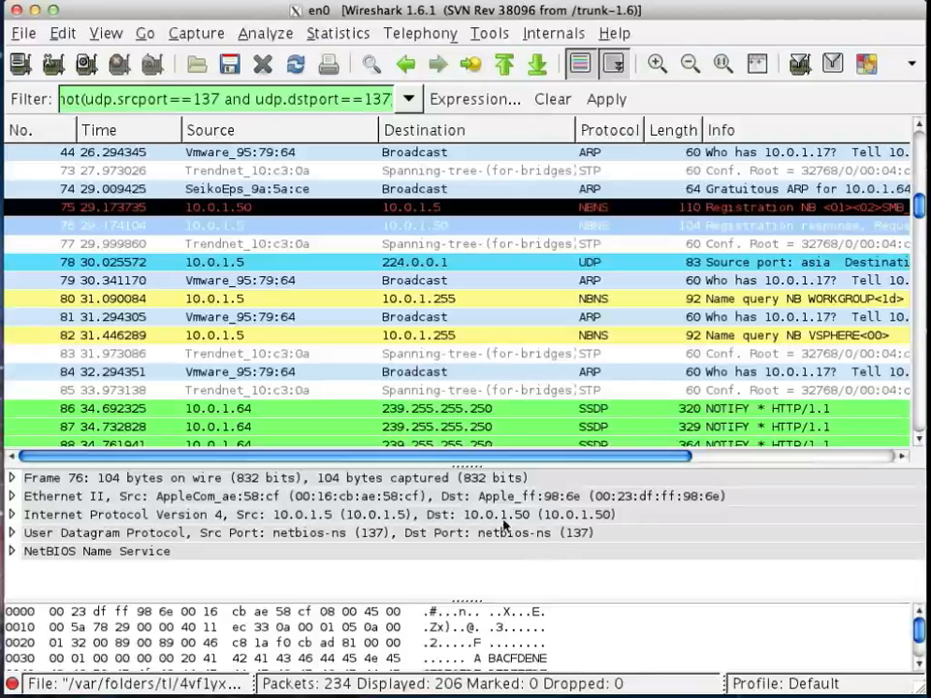
left_click(341, 99)
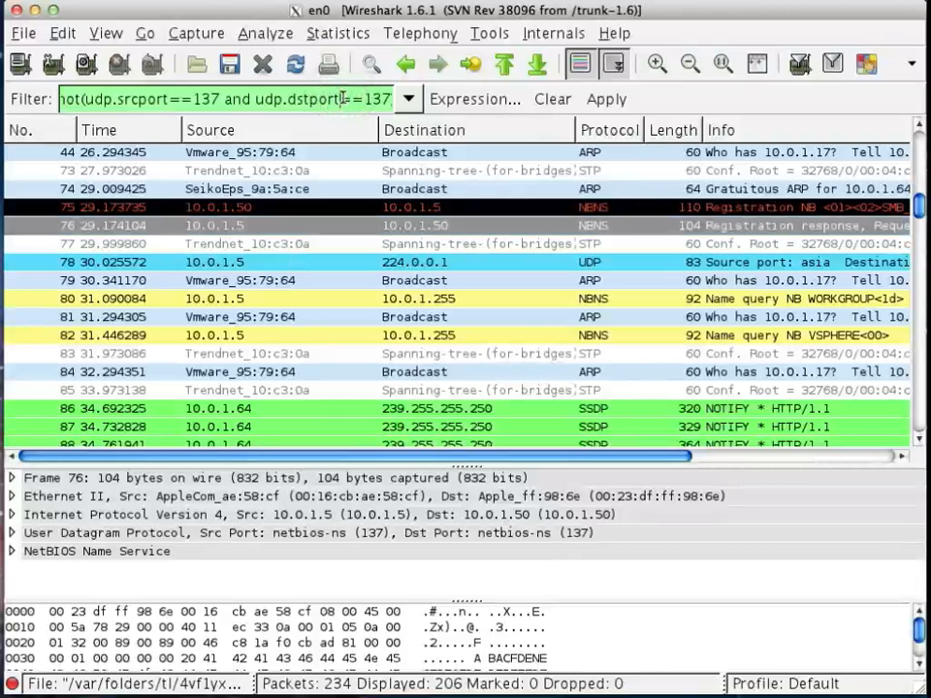
key("Return")
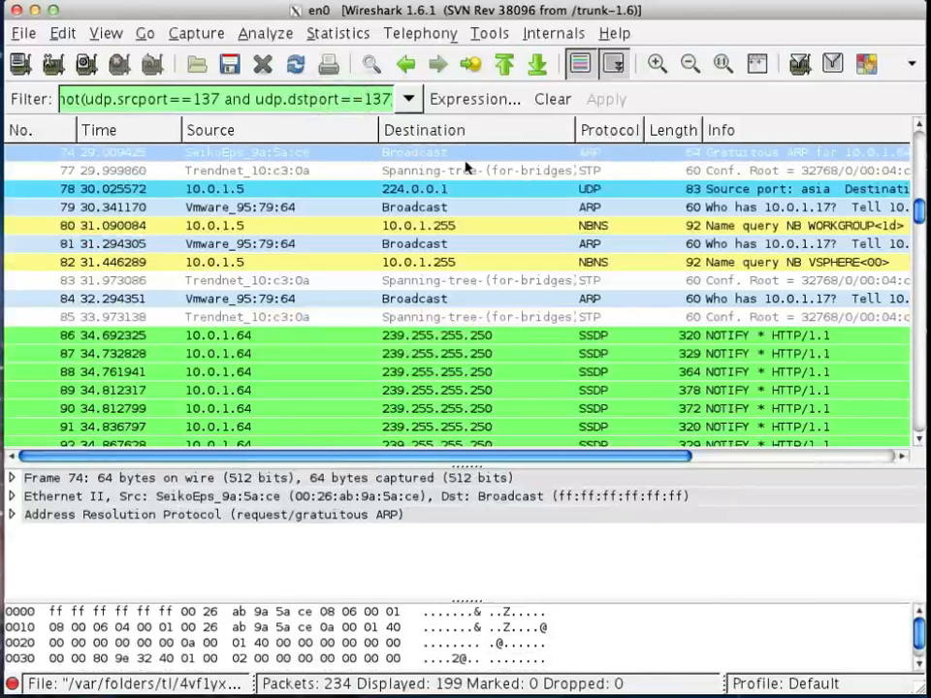
- Check the UDP ports of NBNS packet 80 and begin a further exclusion in the display filter with "and not (udp.dstport==137 and"
left_click(424, 228)
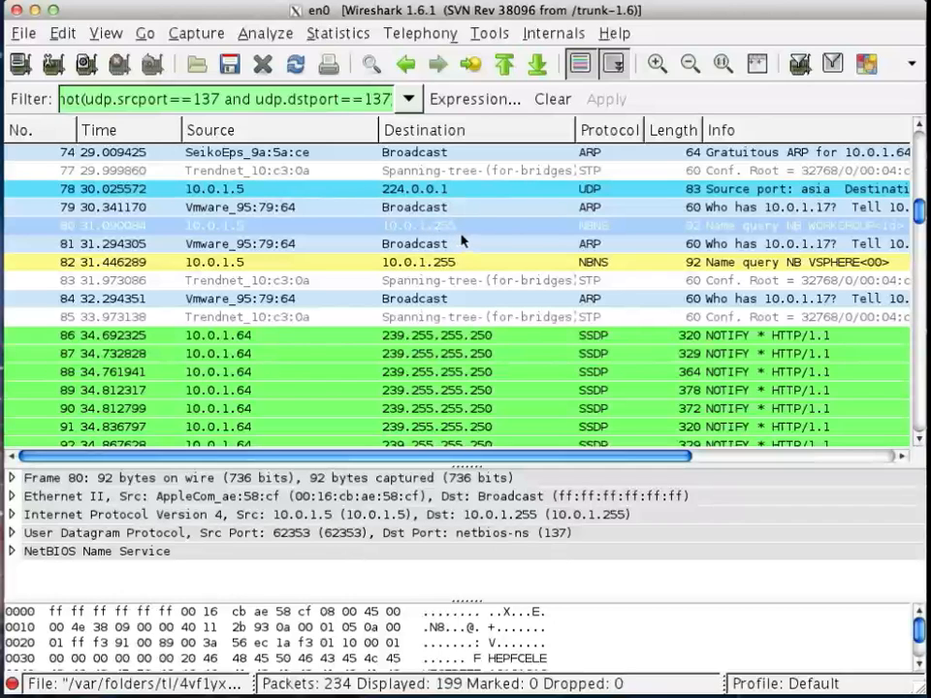
left_click(377, 99)
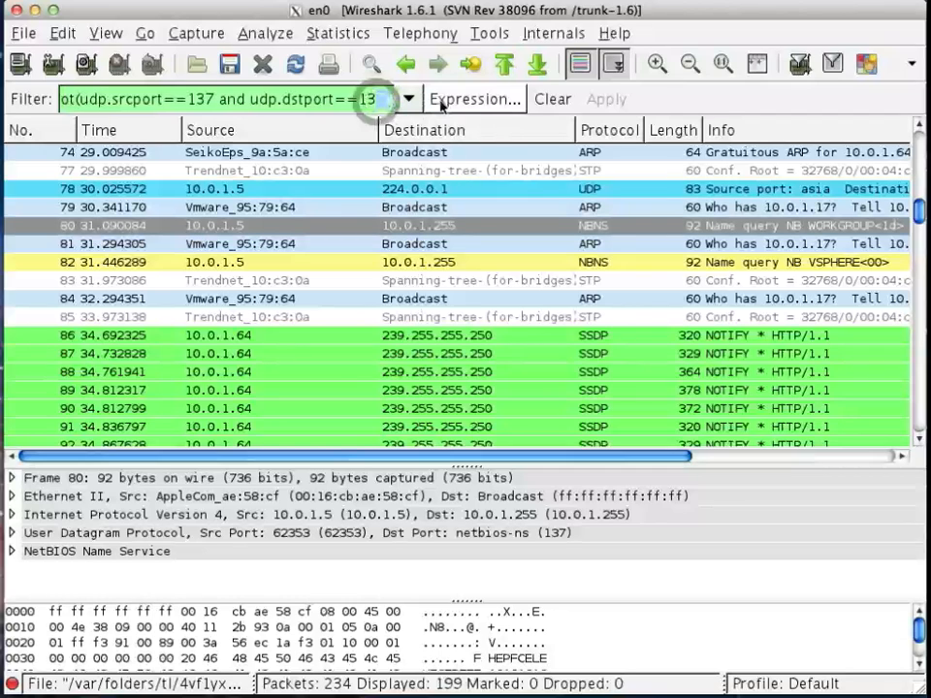
type("7)")
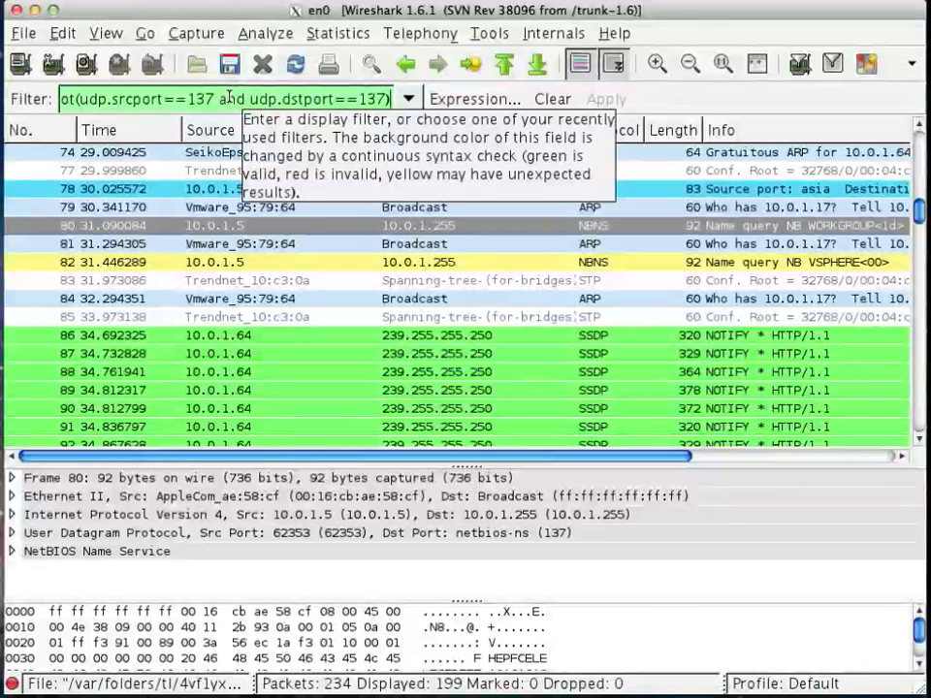
type("and not (")
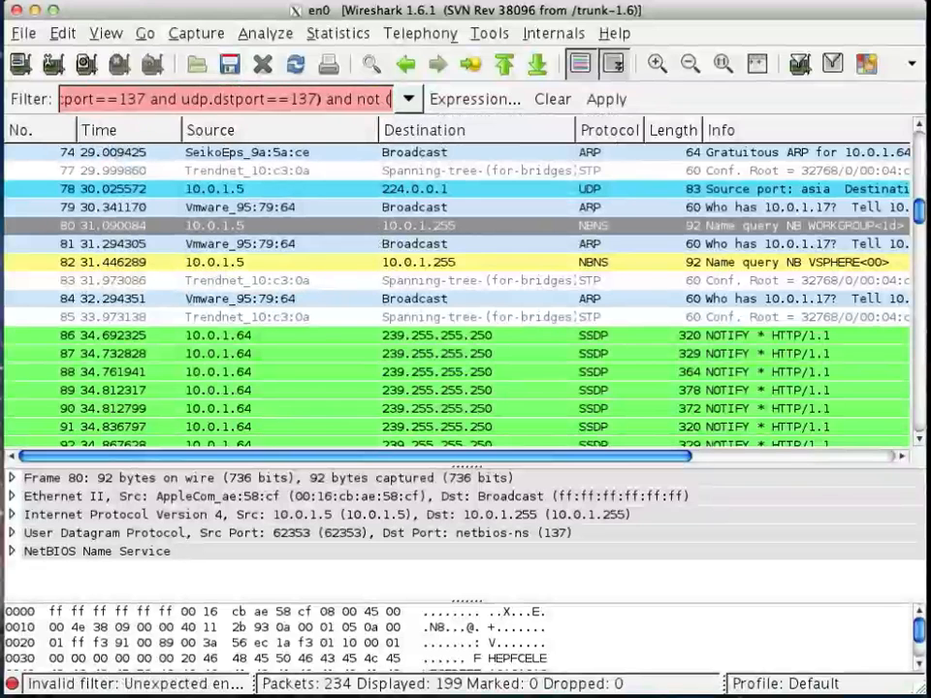
type("udp.dstport==137")
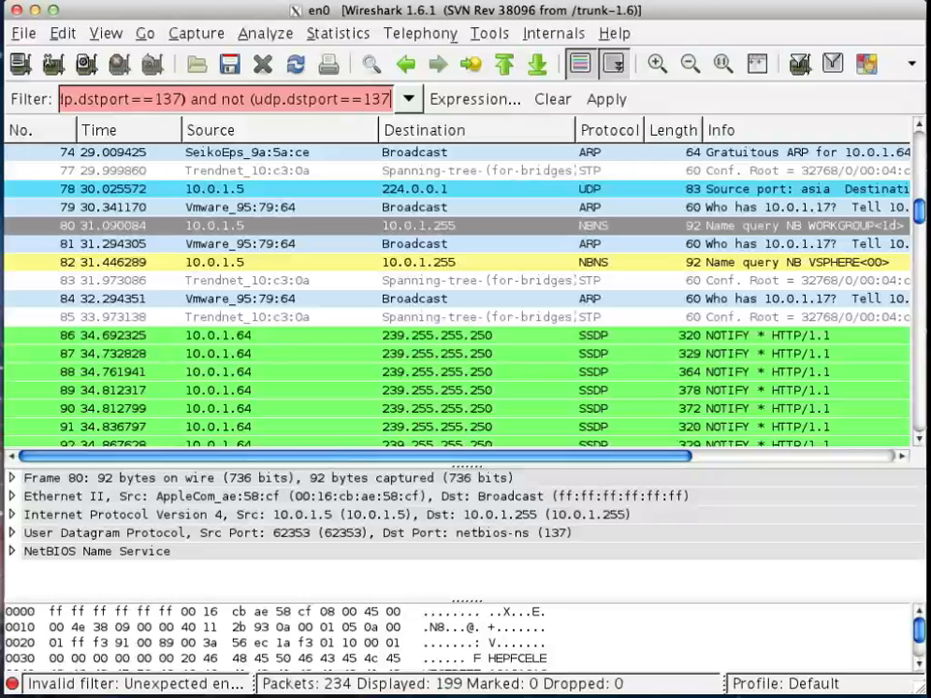
type(" and")
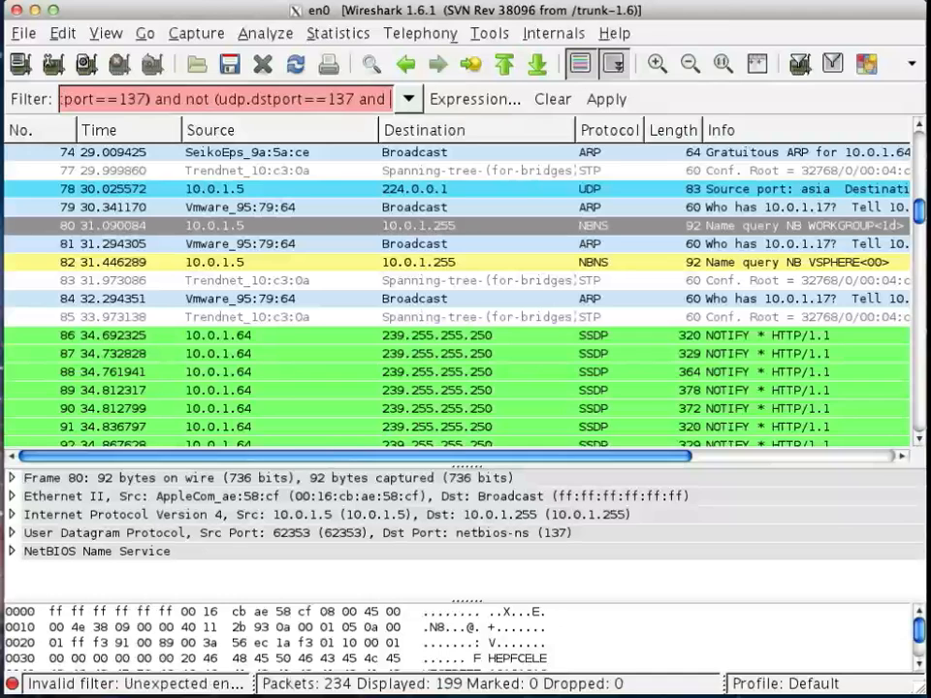
- Complete the new exclusion with "ip.dst_host==10.0.1.255)" and apply the extended display filter
type("ip")
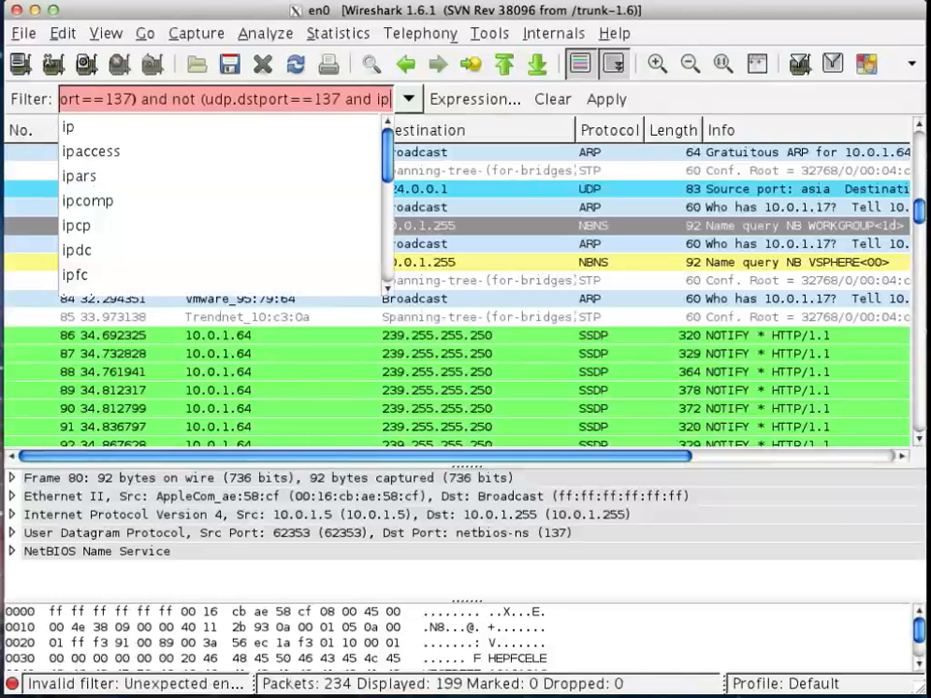
type(".dst")
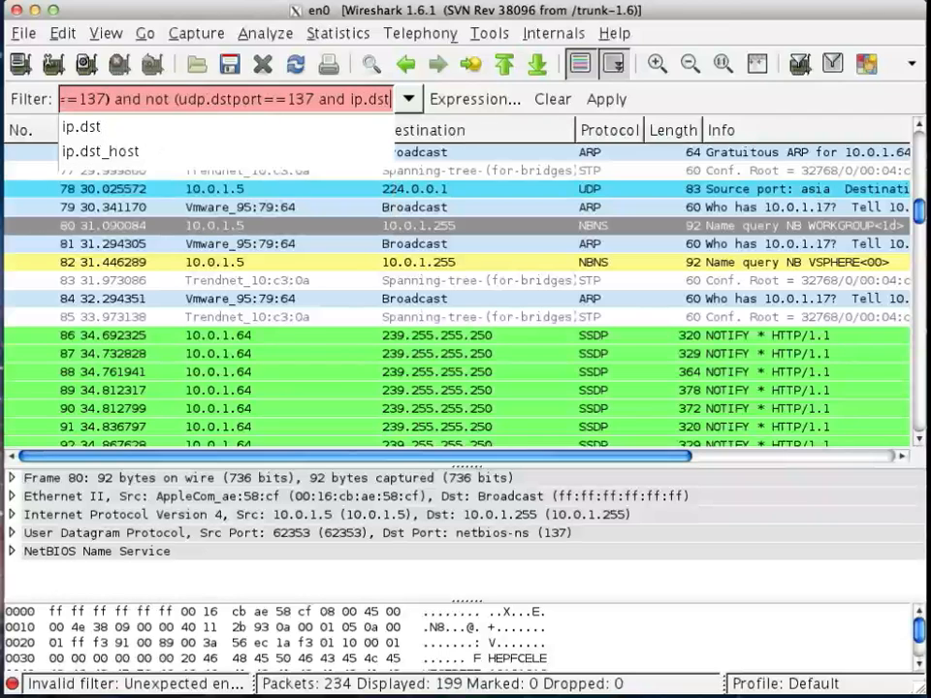
key("BackSpace")
key("BackSpace")
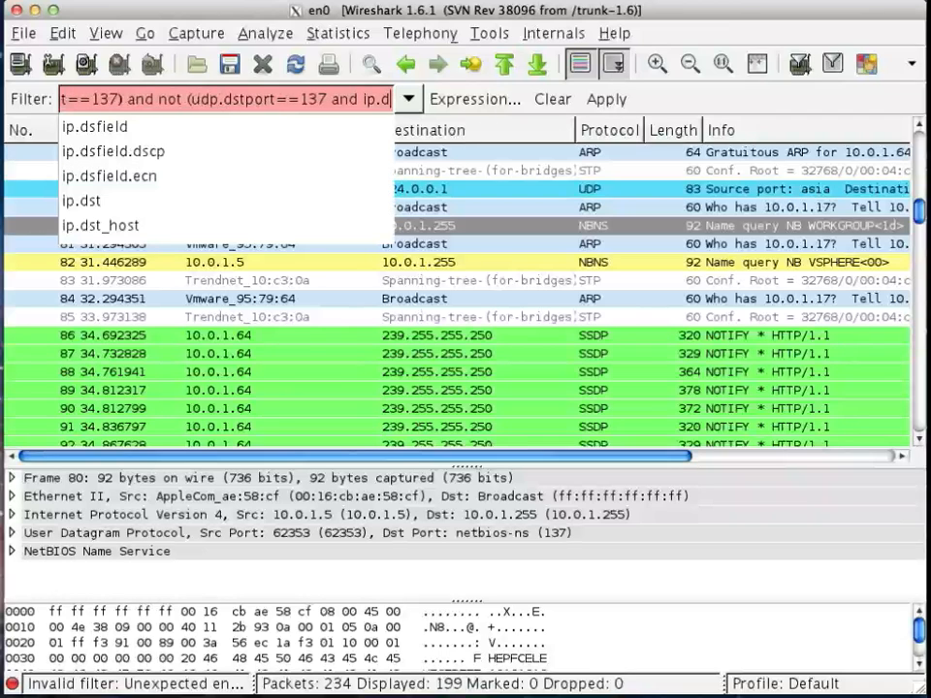
type("st_host")
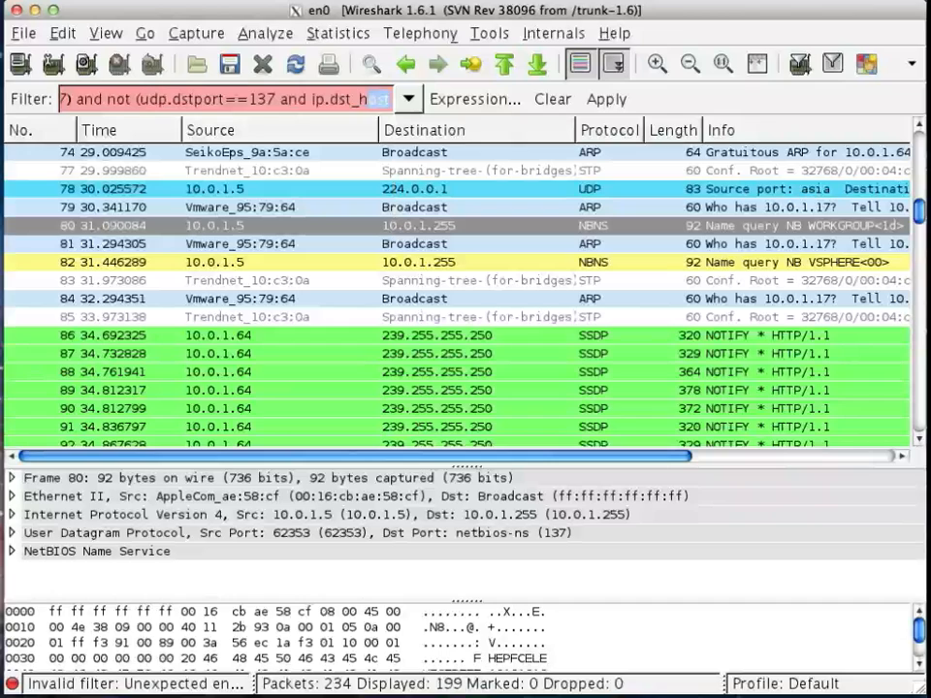
key("Down")
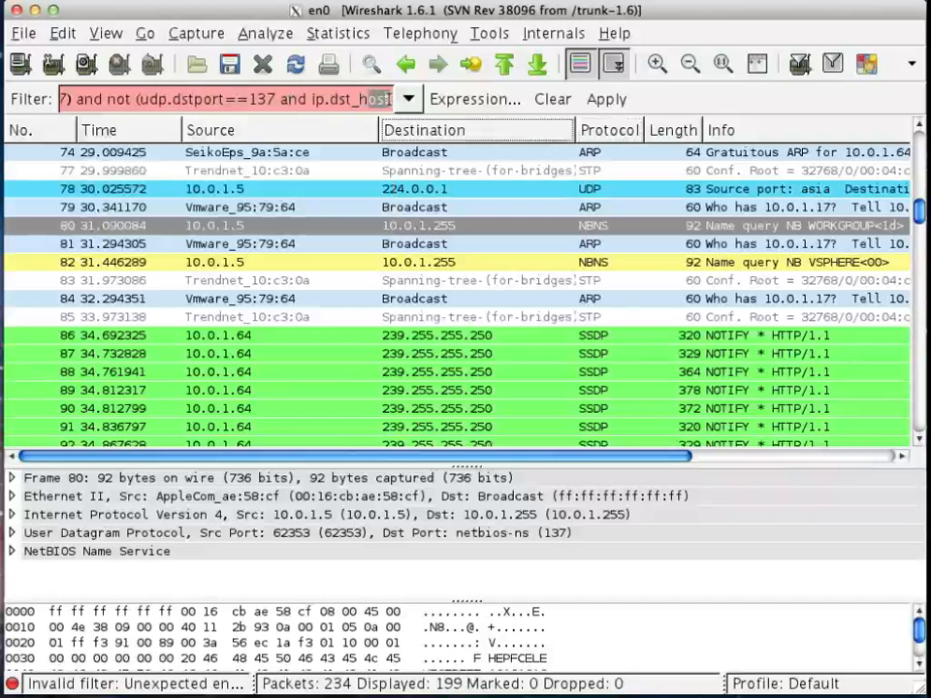
left_click(386, 99)
type("==1")
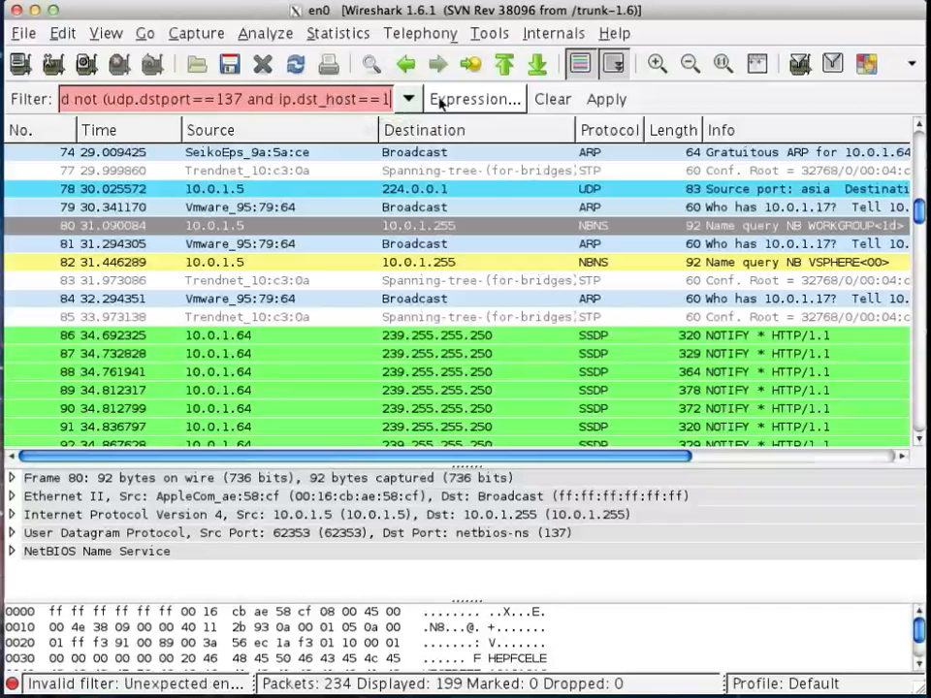
type("0.0.1.255)")
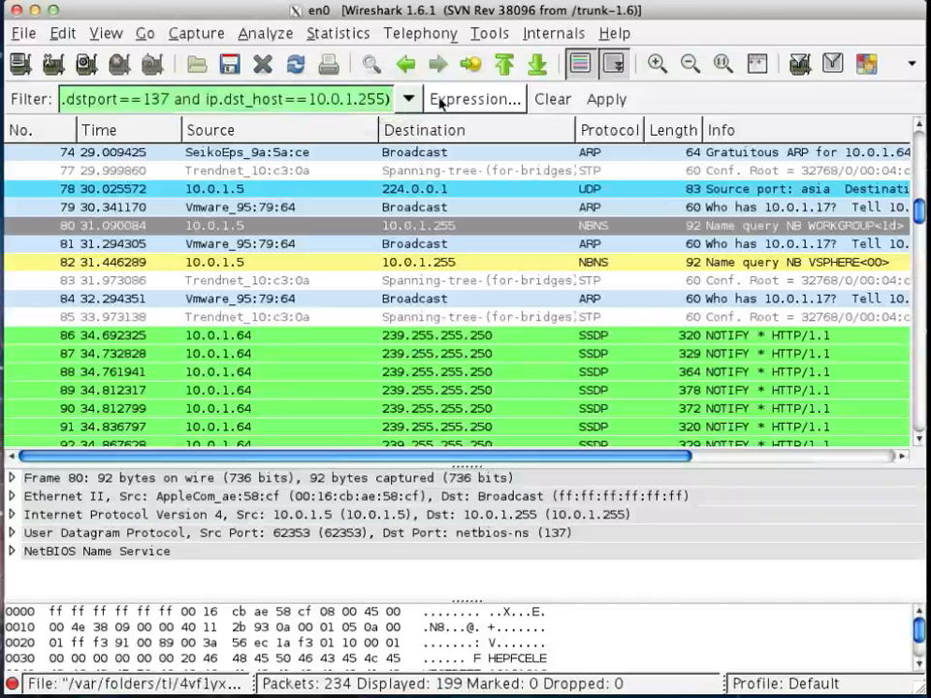
key("Return")
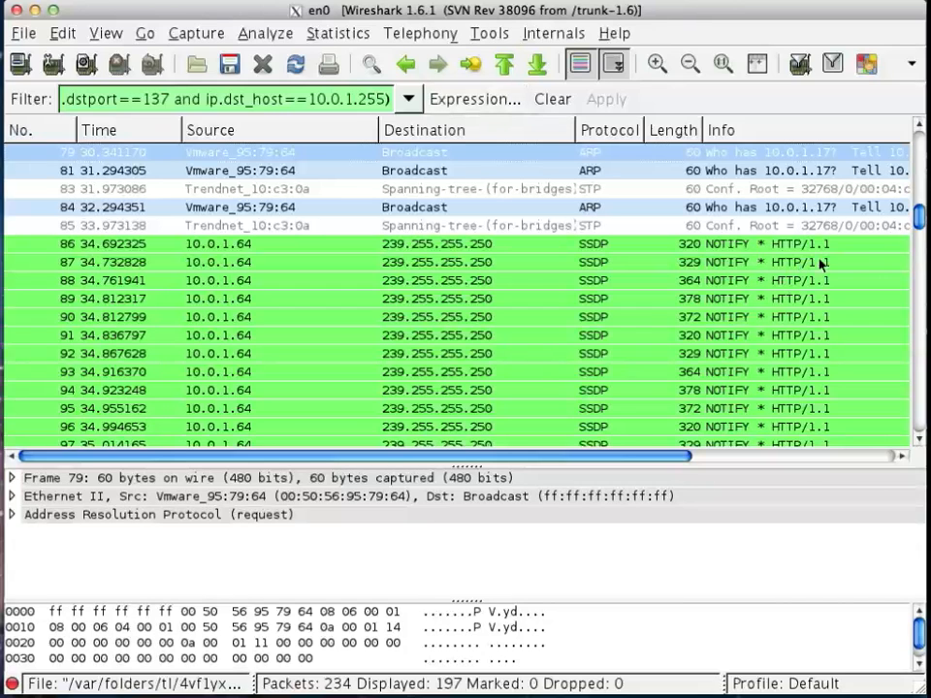
- Check ARP packet 6 near the start of the capture, append "and not (arp)" to the display filter, and apply it
left_click_drag(918, 219, 918, 143)
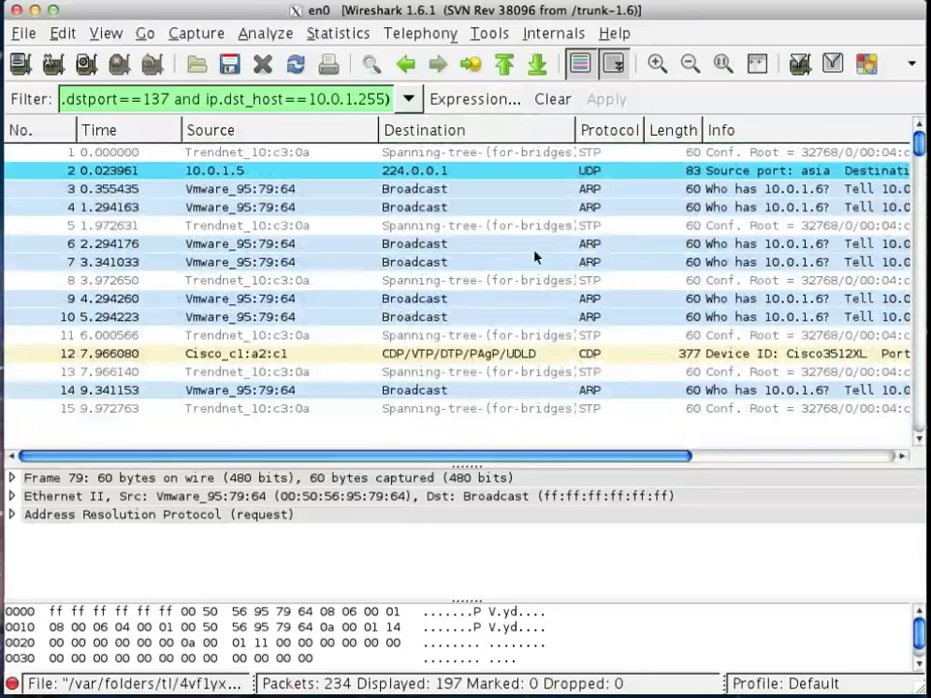
left_click(582, 249)
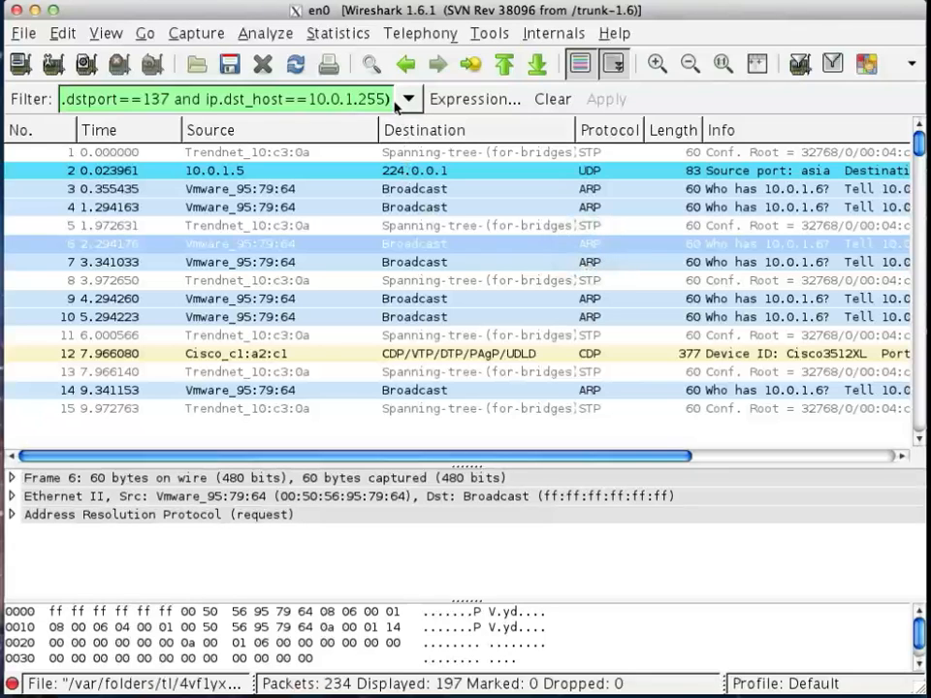
left_click(392, 99)
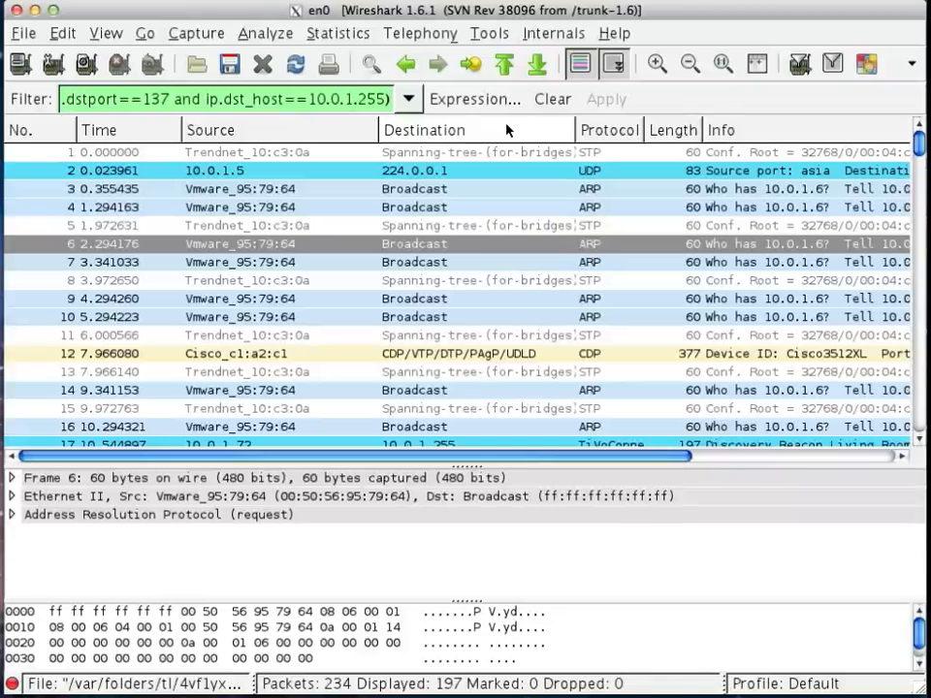
type("and")
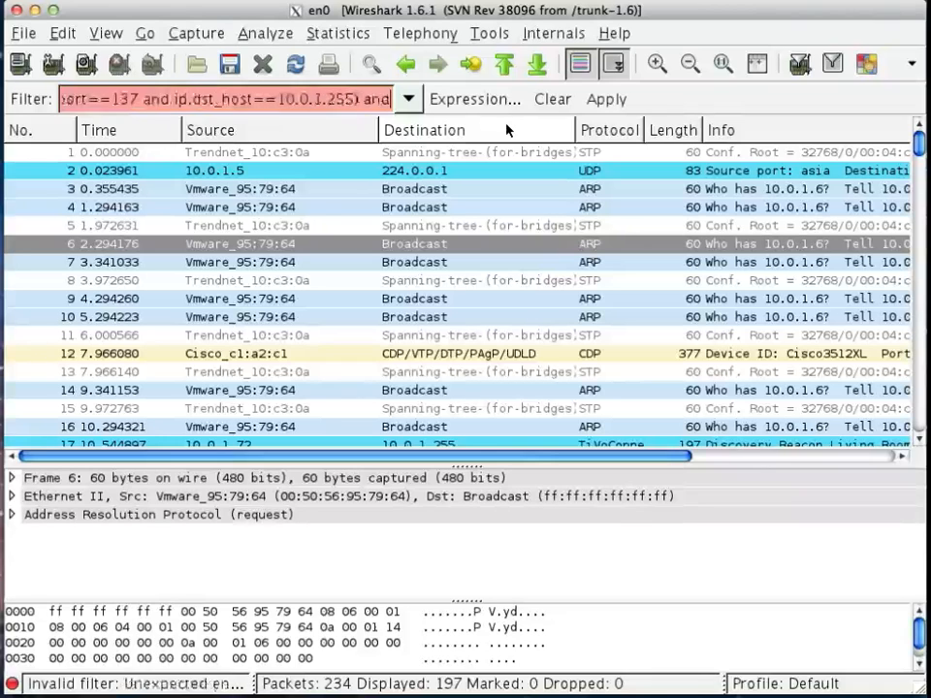
type(" not (arp)")
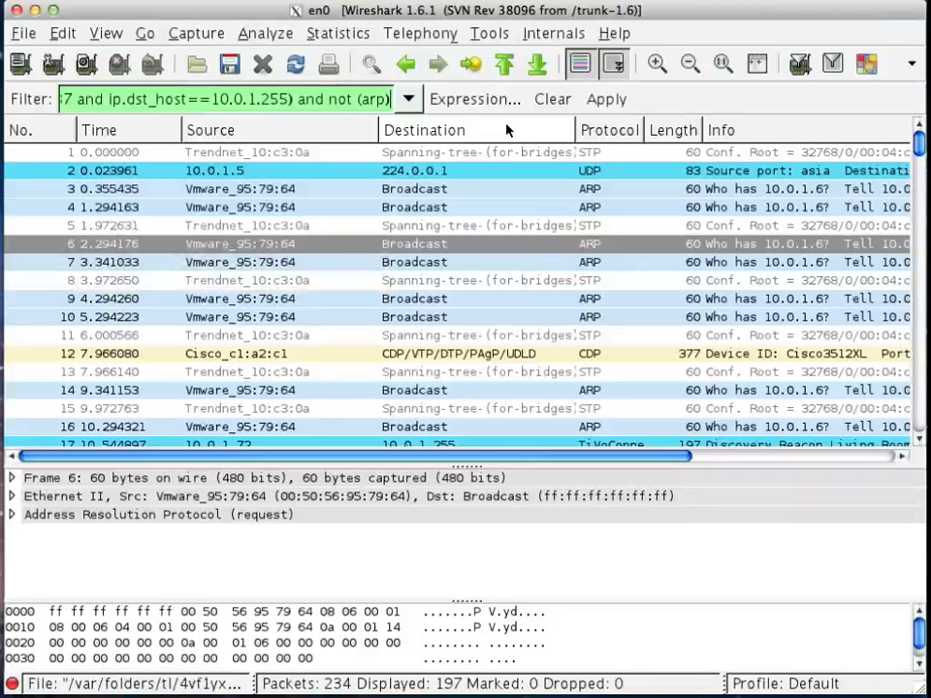
key("Return")
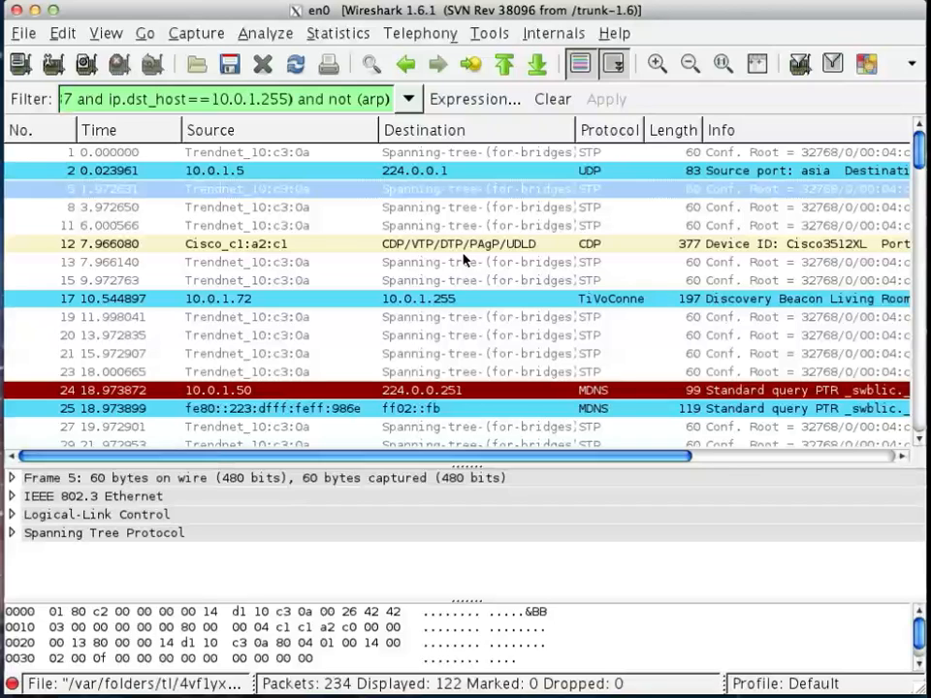
- Examine CDP packet 12 from the Cisco device, append "and not (cdp)" to the display filter, and apply it
left_click(298, 245)
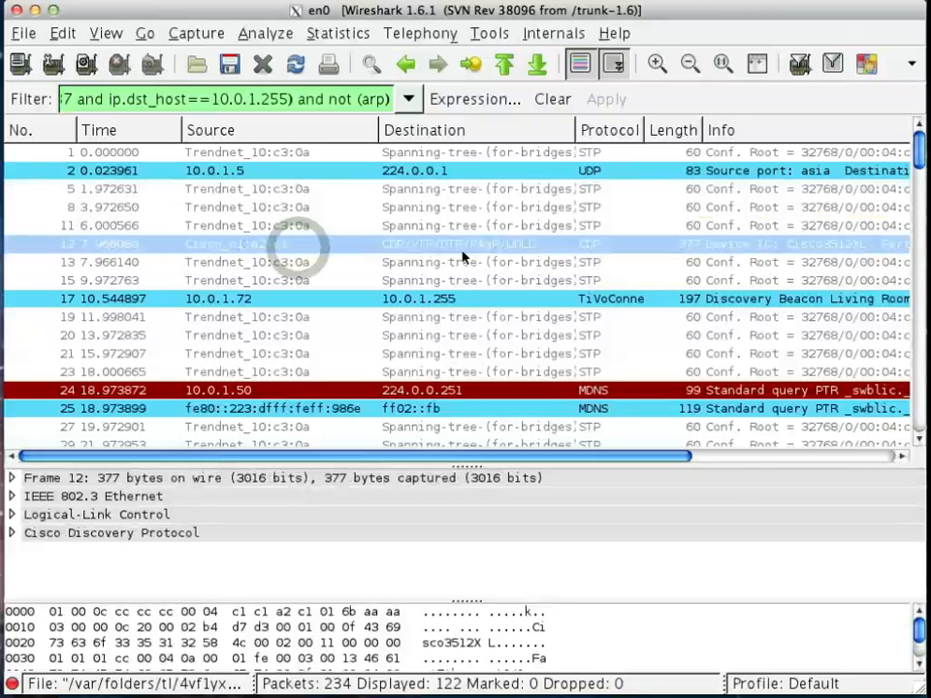
left_click(376, 248)
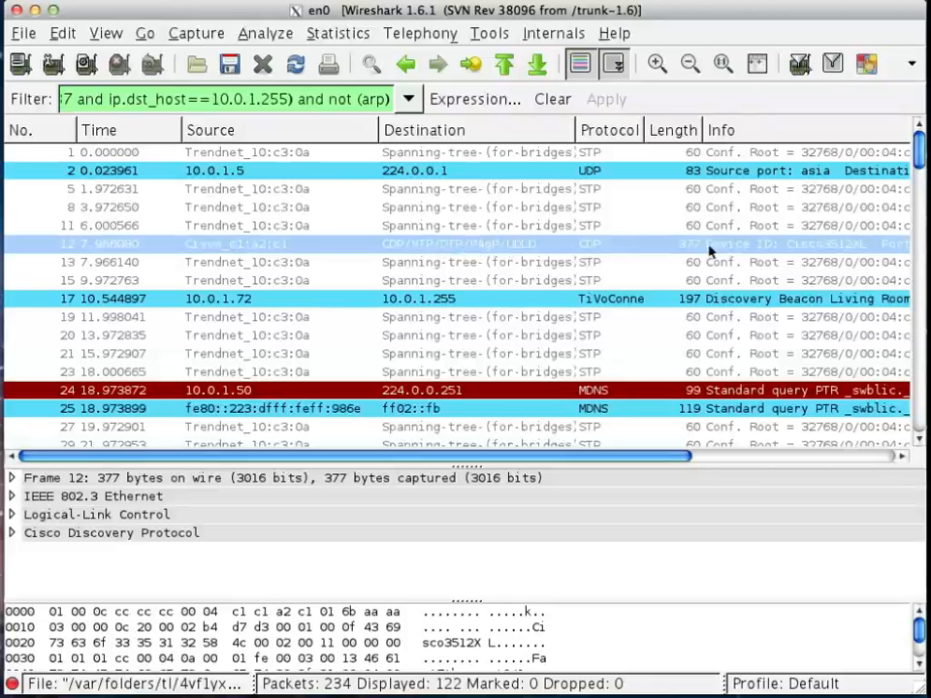
left_click(822, 249)
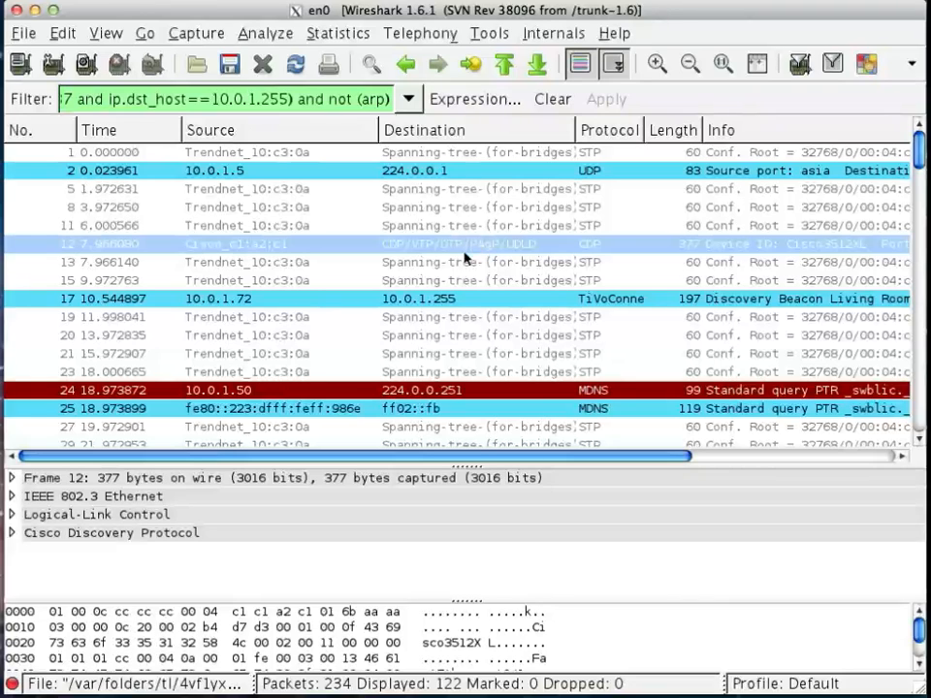
left_click(390, 99)
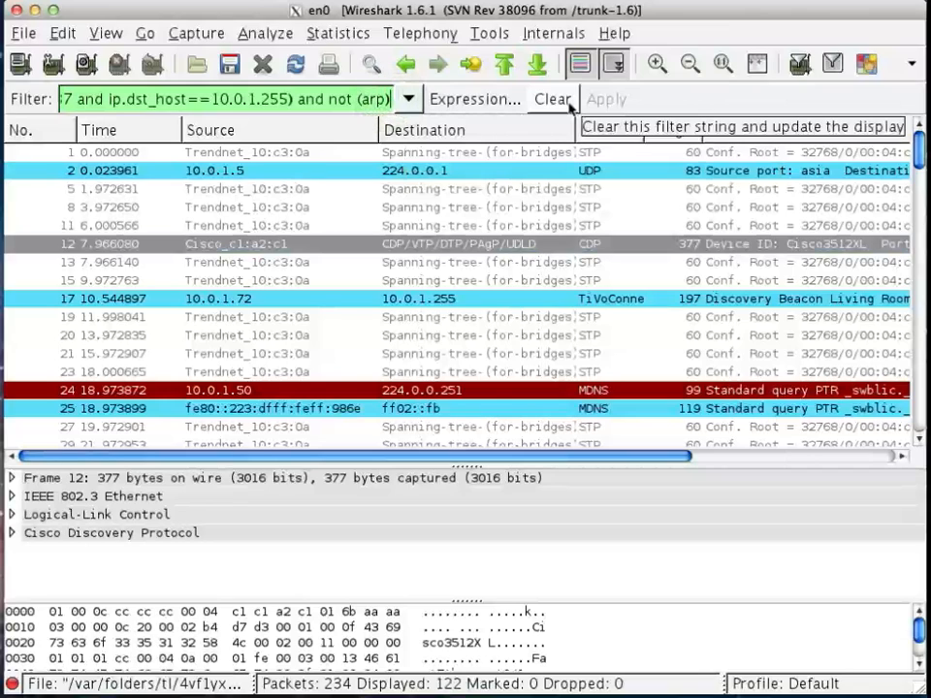
type("and no")
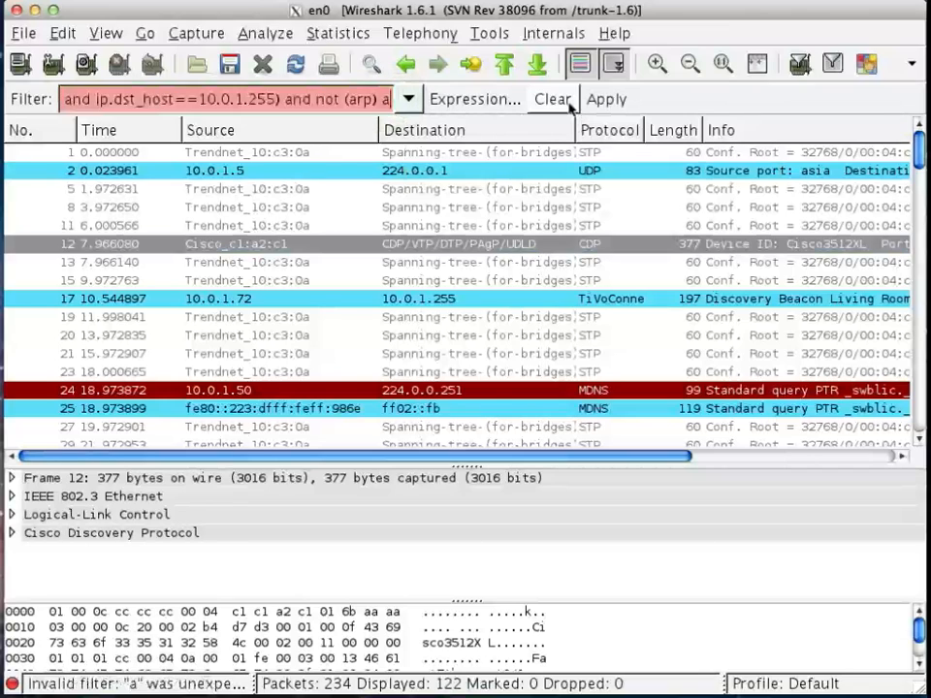
type("t (")
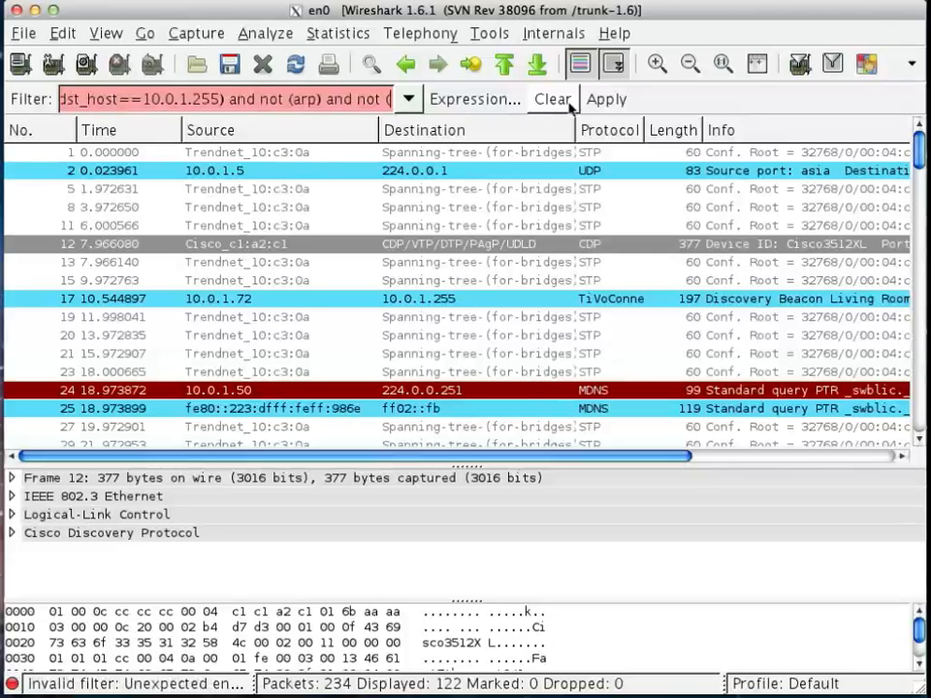
type("cdp)")
key("Return")
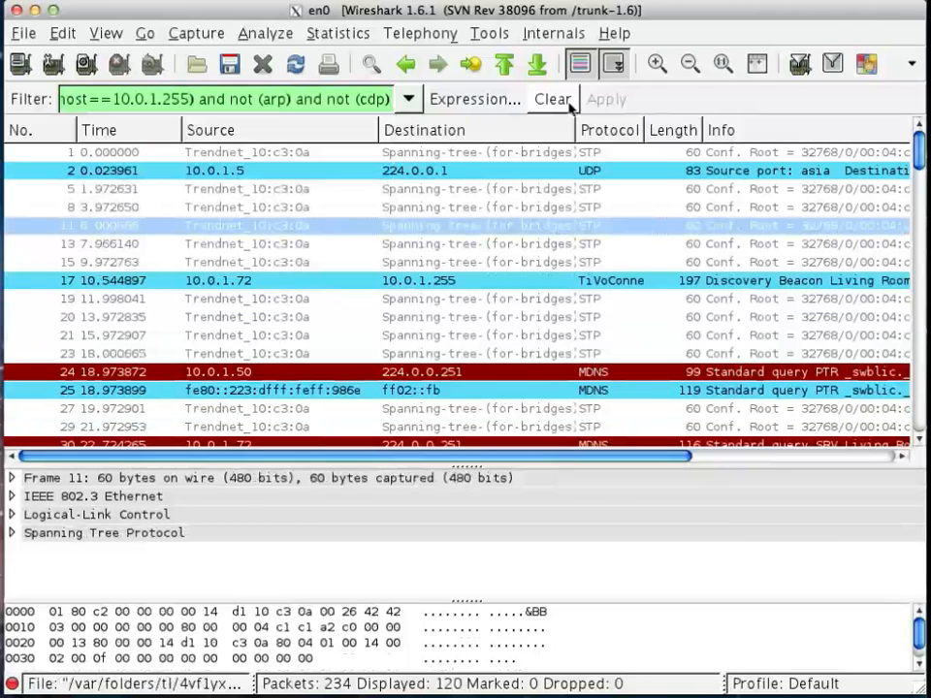
- Look at STP packet 8 and review the assembled display filter expression, including its destination host condition
left_click(452, 204)
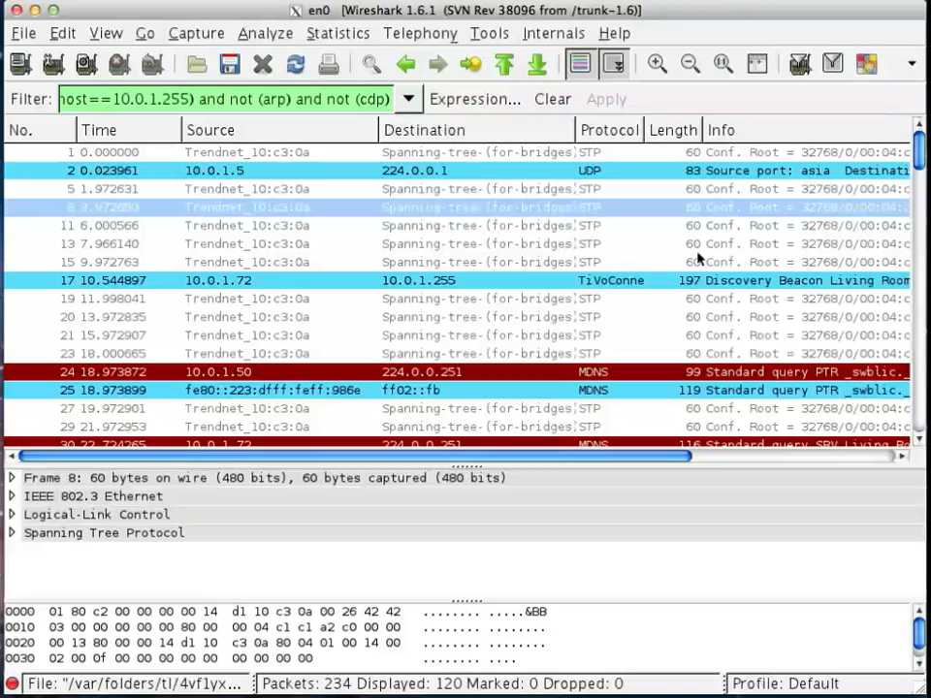
double_click(313, 101)
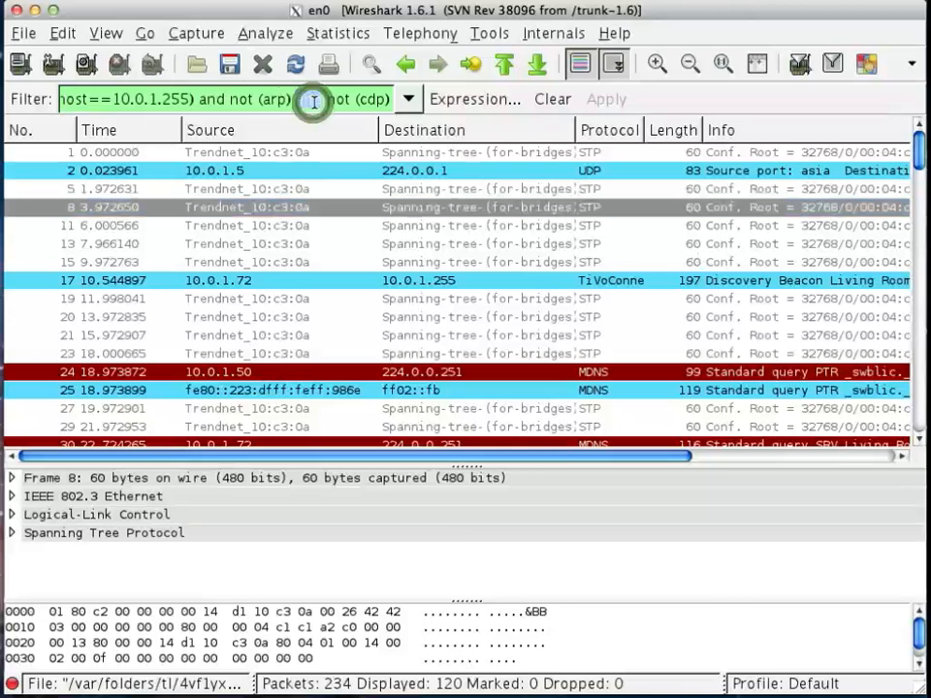
key("ctrl+a")
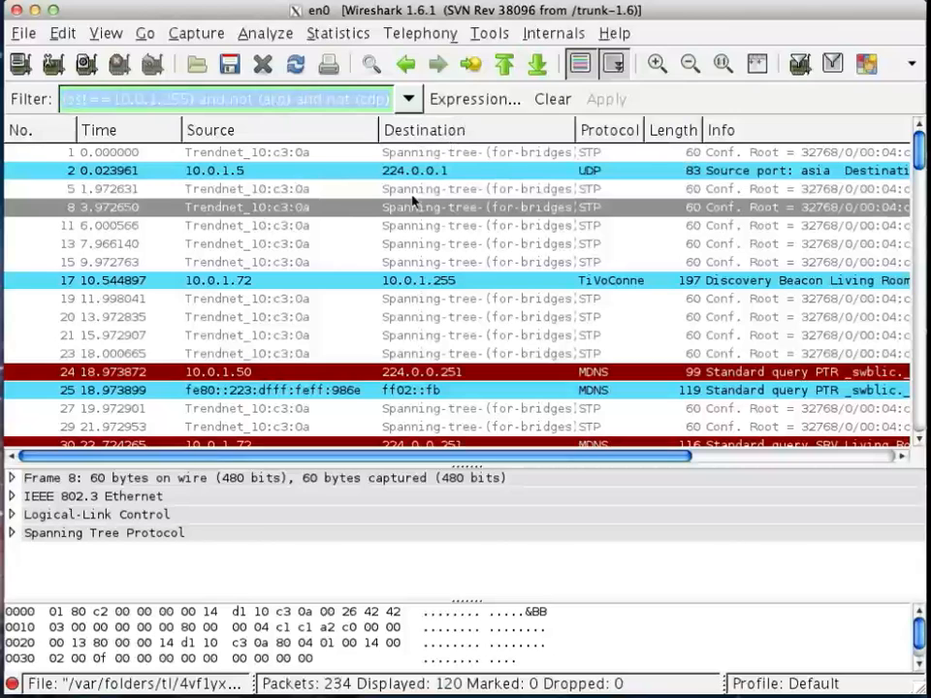
left_click(375, 101)
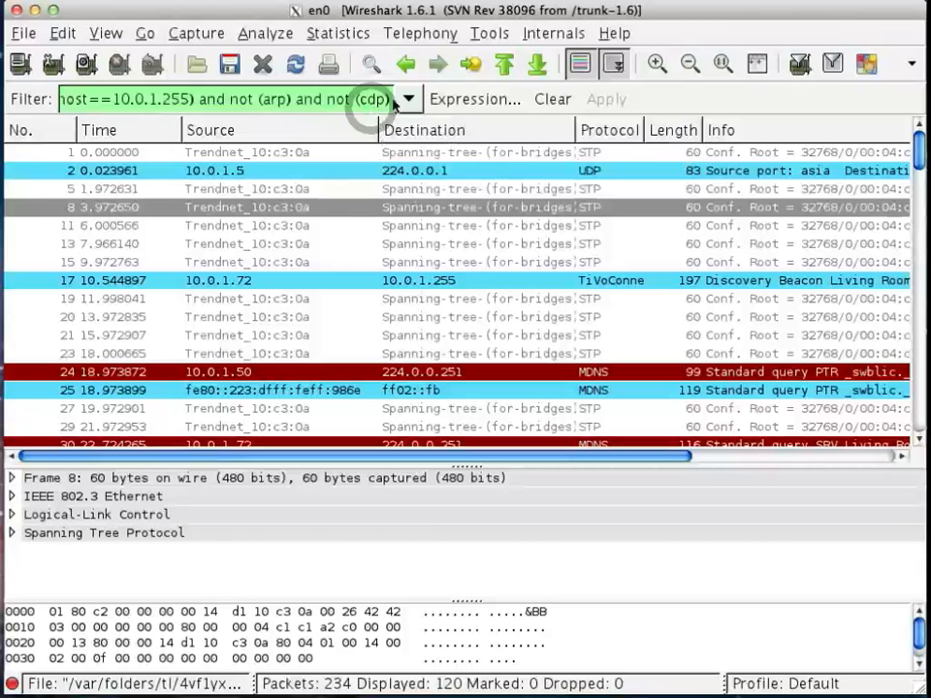
left_click_drag(391, 101, 93, 103)
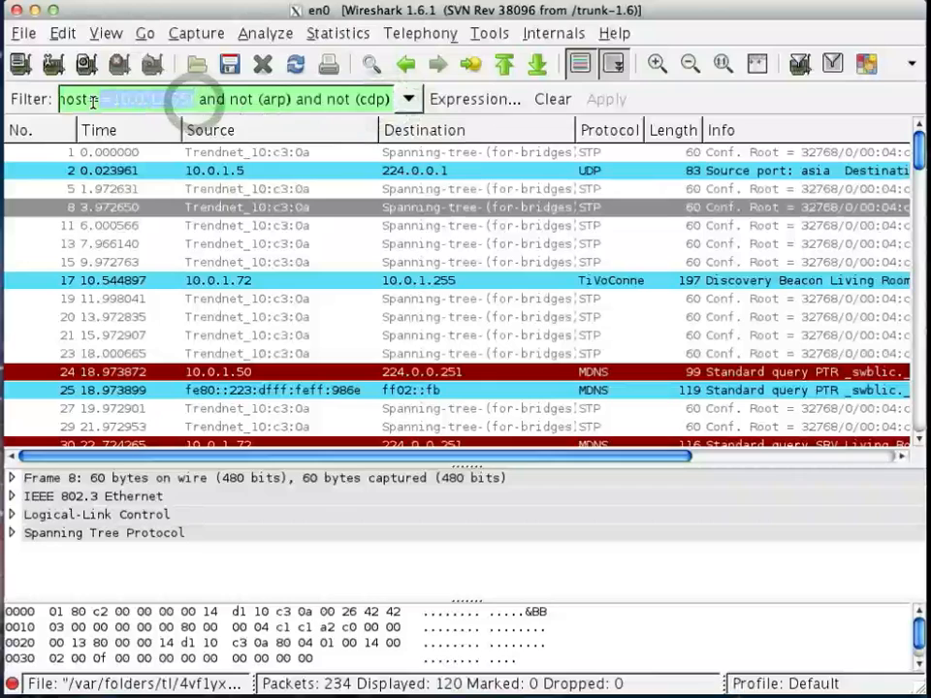